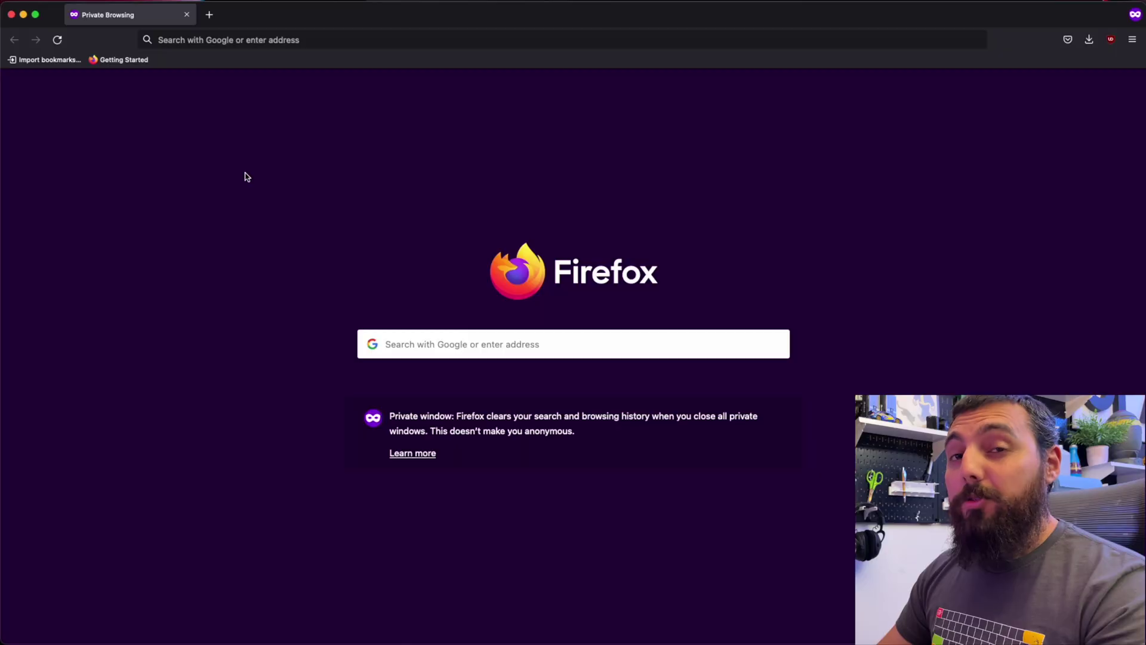
# Load the AT&T gateway's Device Status page at 172.16.1.254 in Firefox.
pyautogui.click(379, 42)
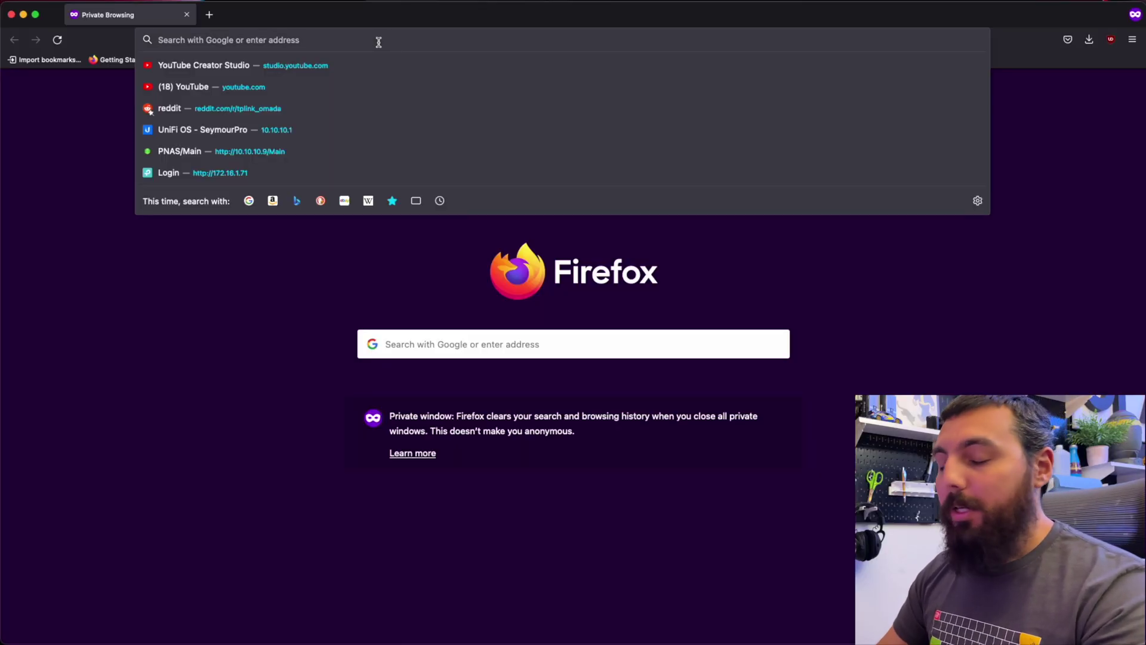
pyautogui.write('172.16.')
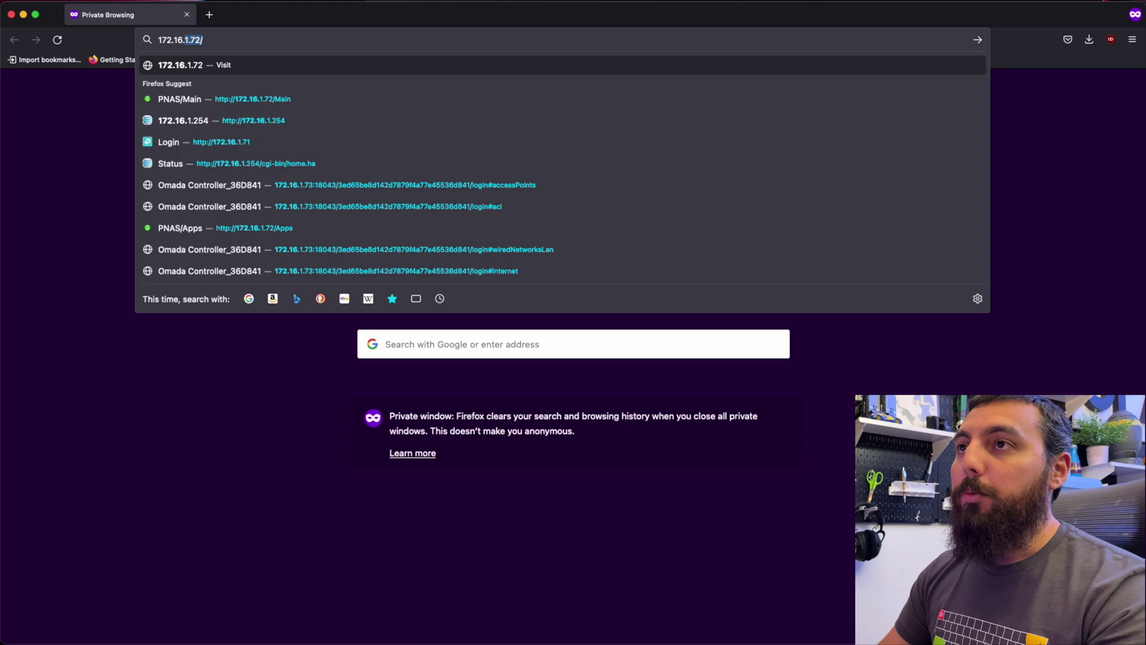
pyautogui.write('1.')
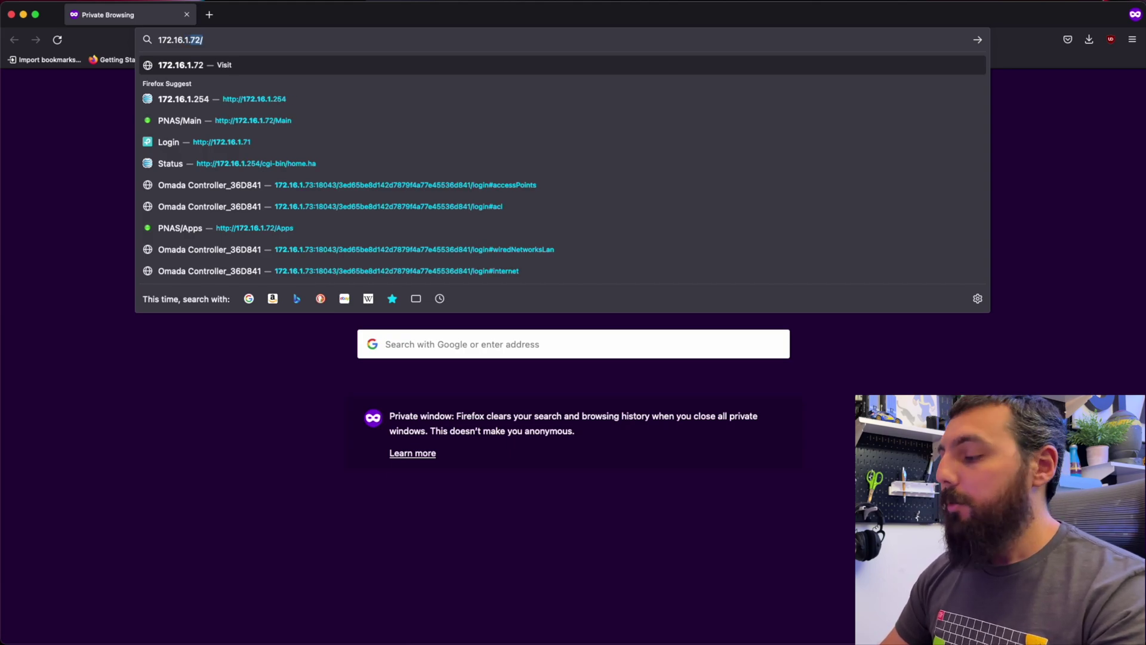
pyautogui.write('254/')
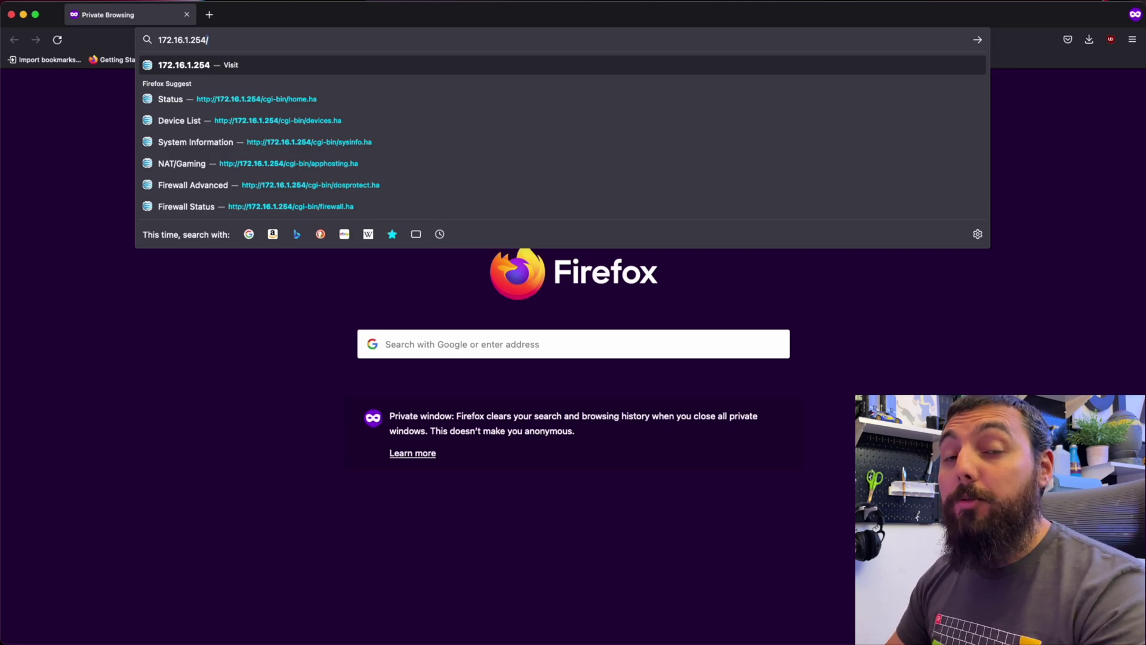
pyautogui.press('Return')
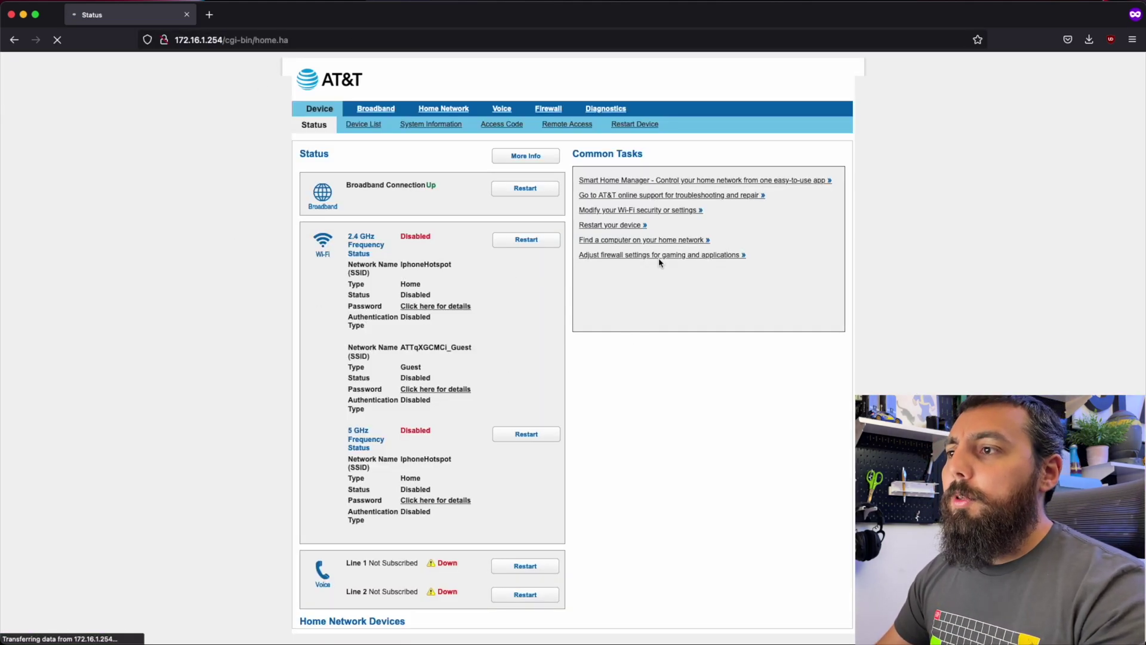
# Open the Device List and select the TL-SG3210XHP-M2 switch's IP address 172.16.1.71.
pyautogui.click(369, 131)
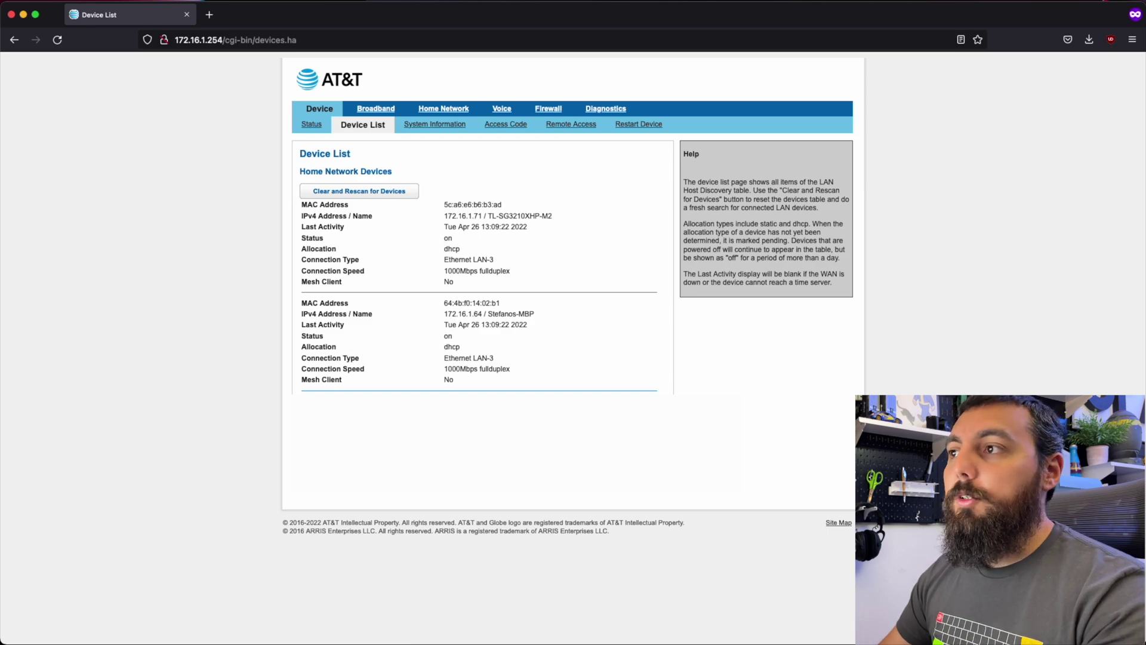
pyautogui.moveTo(524, 215); pyautogui.dragTo(491, 215)
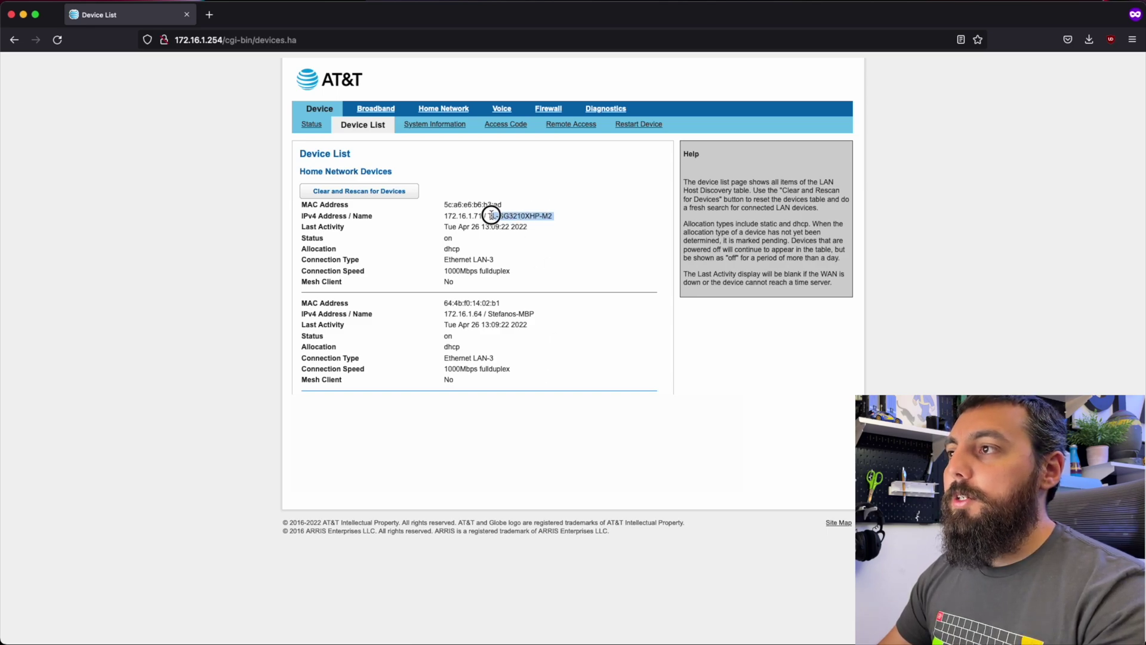
pyautogui.click(551, 239)
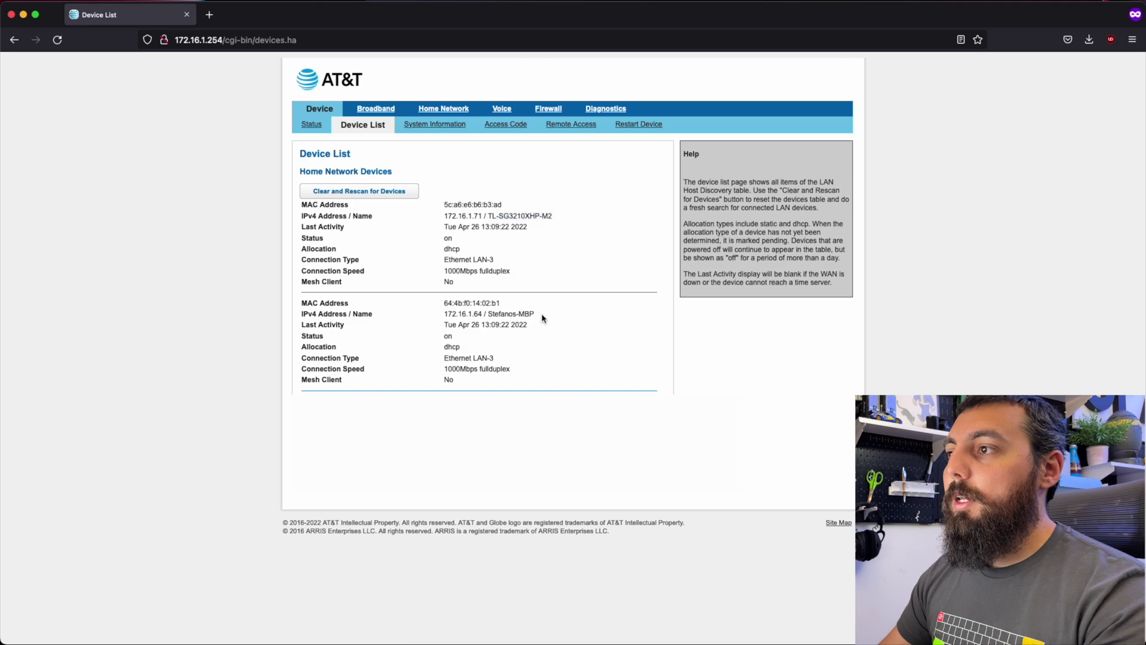
pyautogui.moveTo(539, 316); pyautogui.dragTo(497, 313)
pyautogui.click(582, 321)
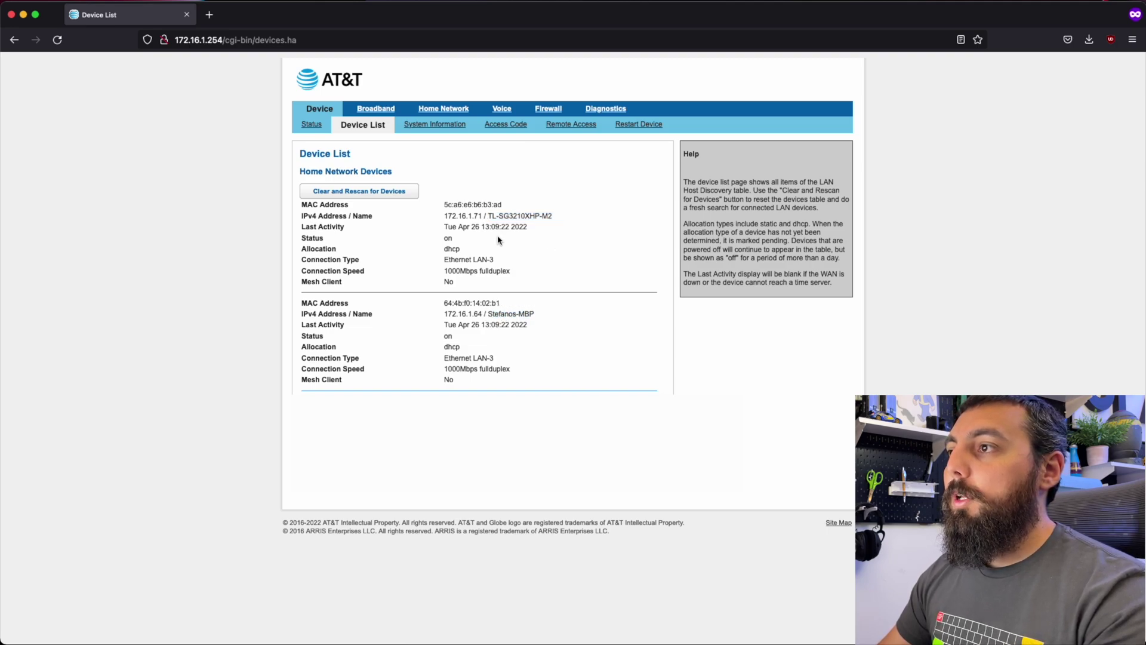
pyautogui.moveTo(481, 216); pyautogui.dragTo(445, 216)
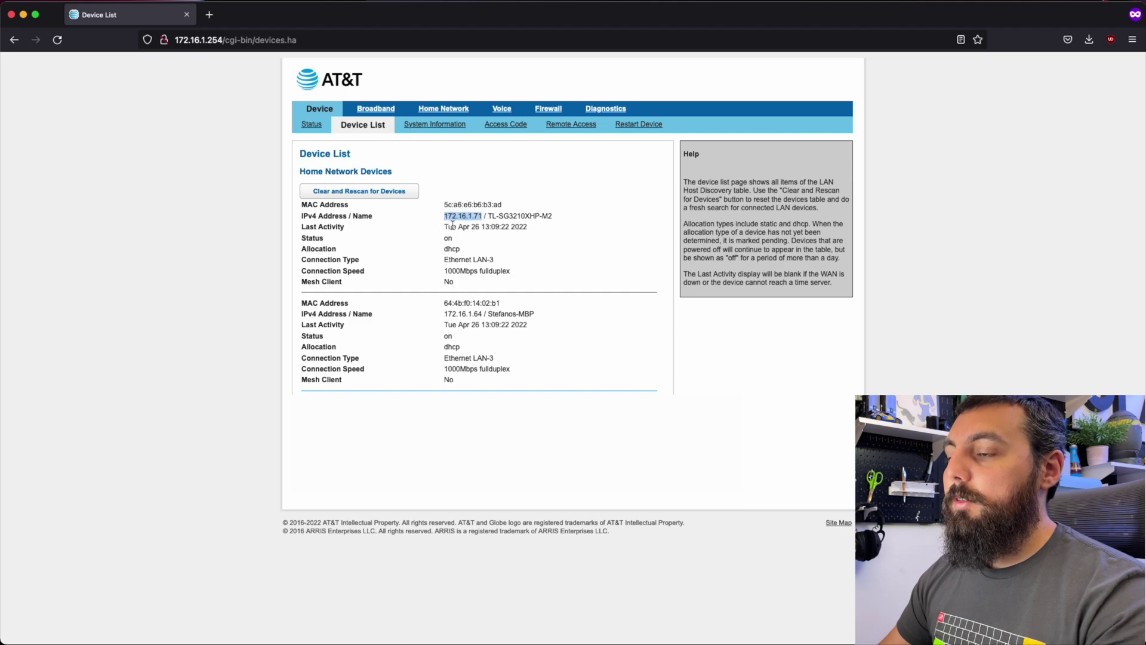
# Open 172.16.1.71 in a new private tab and log in with the default credentials.
pyautogui.click(210, 15)
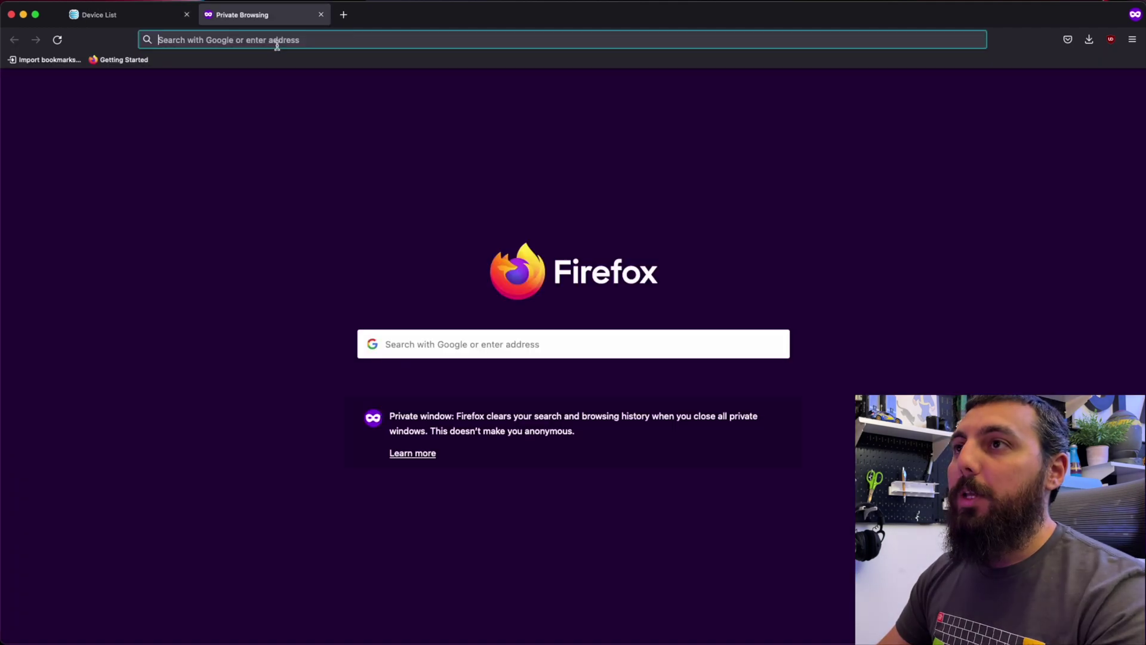
pyautogui.click(276, 41)
pyautogui.write('172.16.1.71')
pyautogui.press('Return')
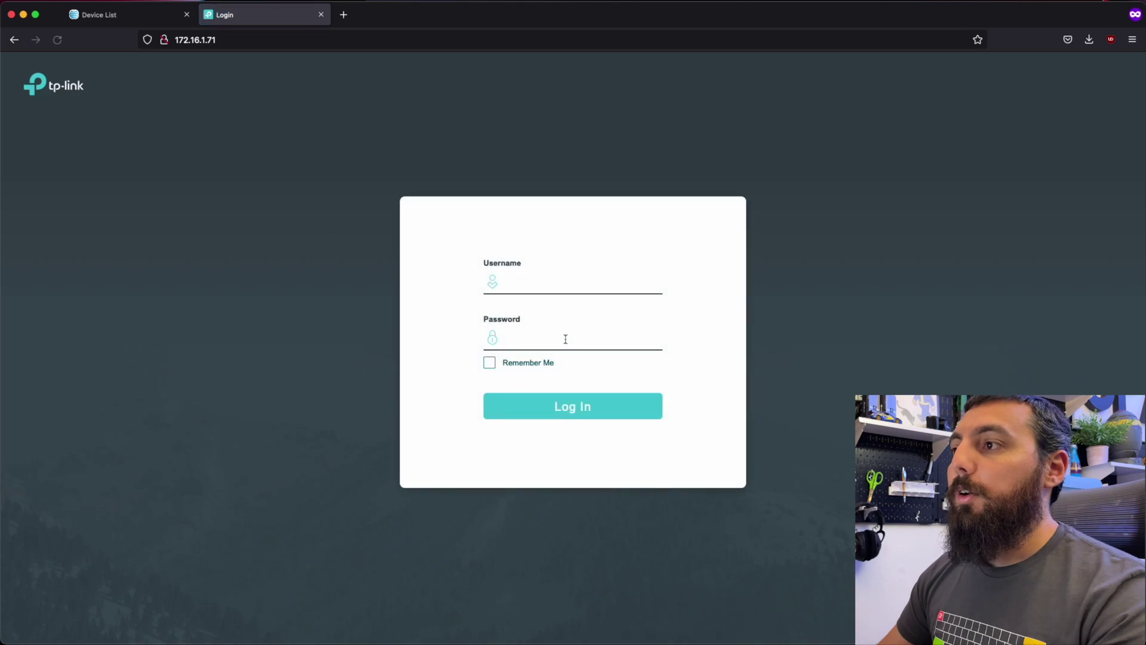
pyautogui.click(576, 284)
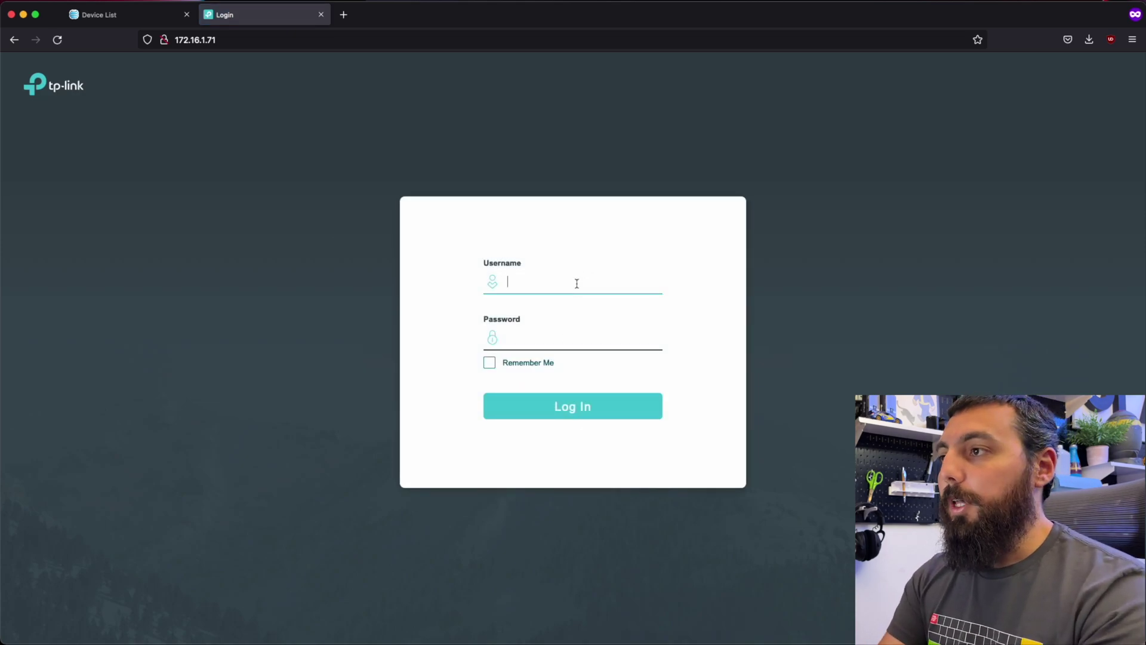
pyautogui.write('admin')
pyautogui.press('Tab')
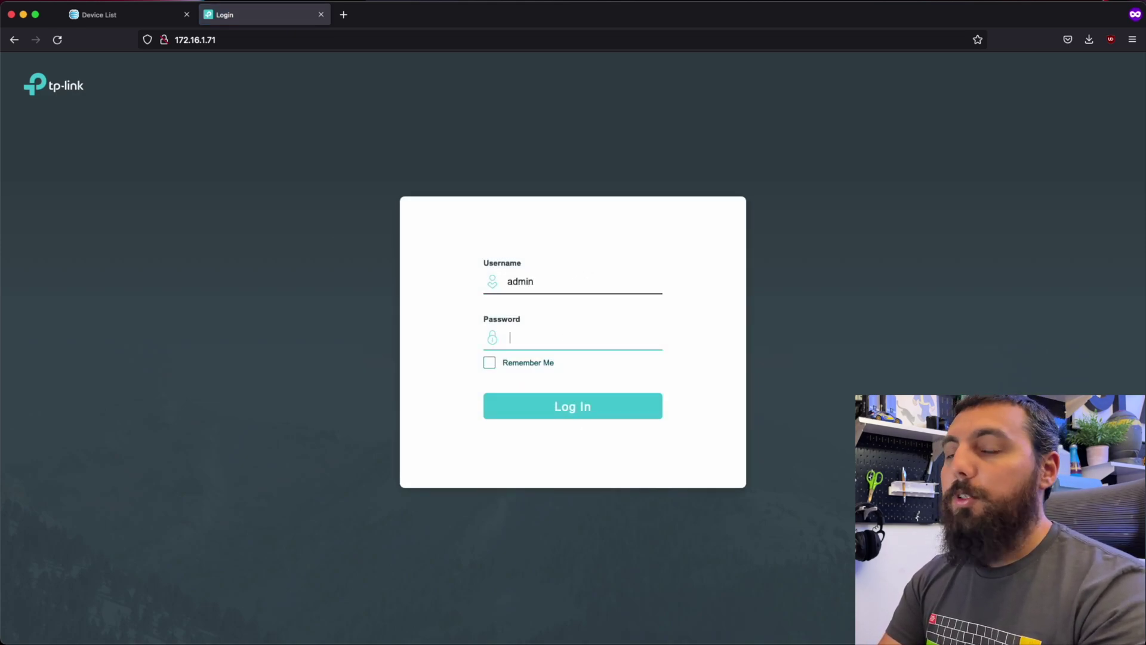
pyautogui.write('admin')
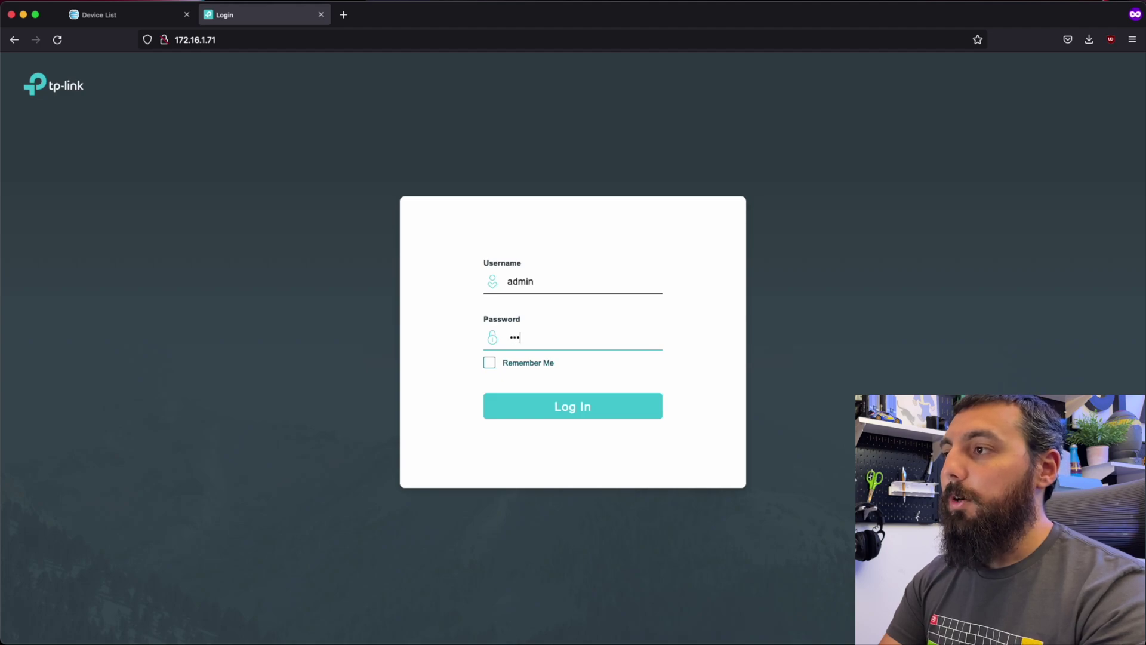
pyautogui.press('Return')
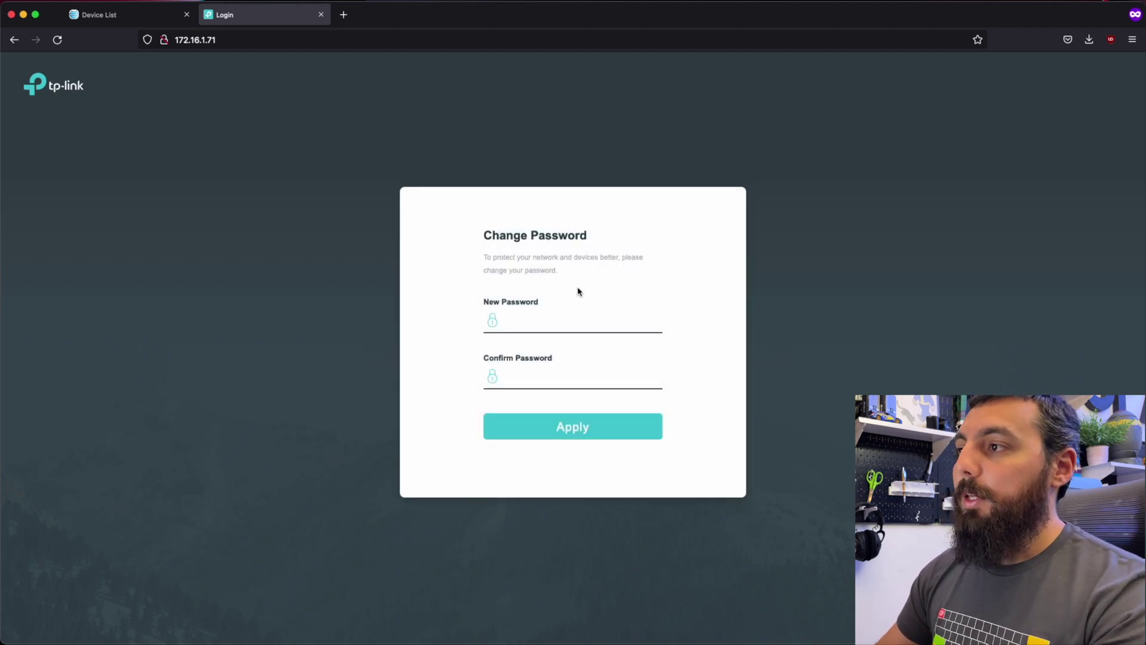
# Enter and confirm a new admin password for the switch.
pyautogui.click(580, 317)
pyautogui.write('•••••••')
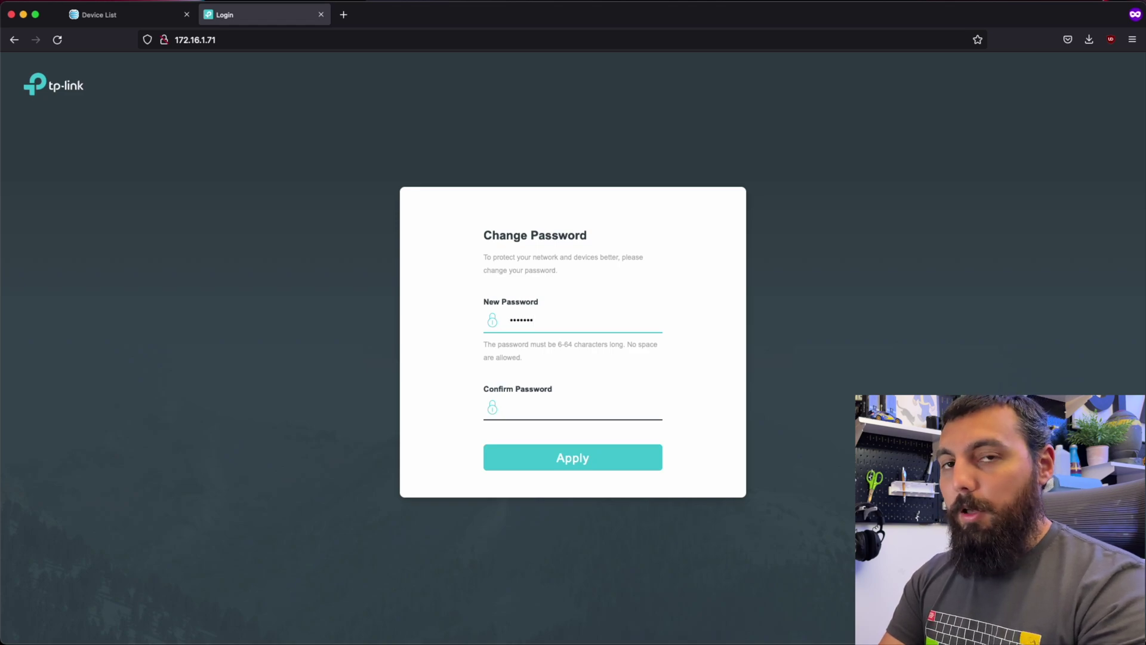
pyautogui.press('Tab')
pyautogui.write('•••••••')
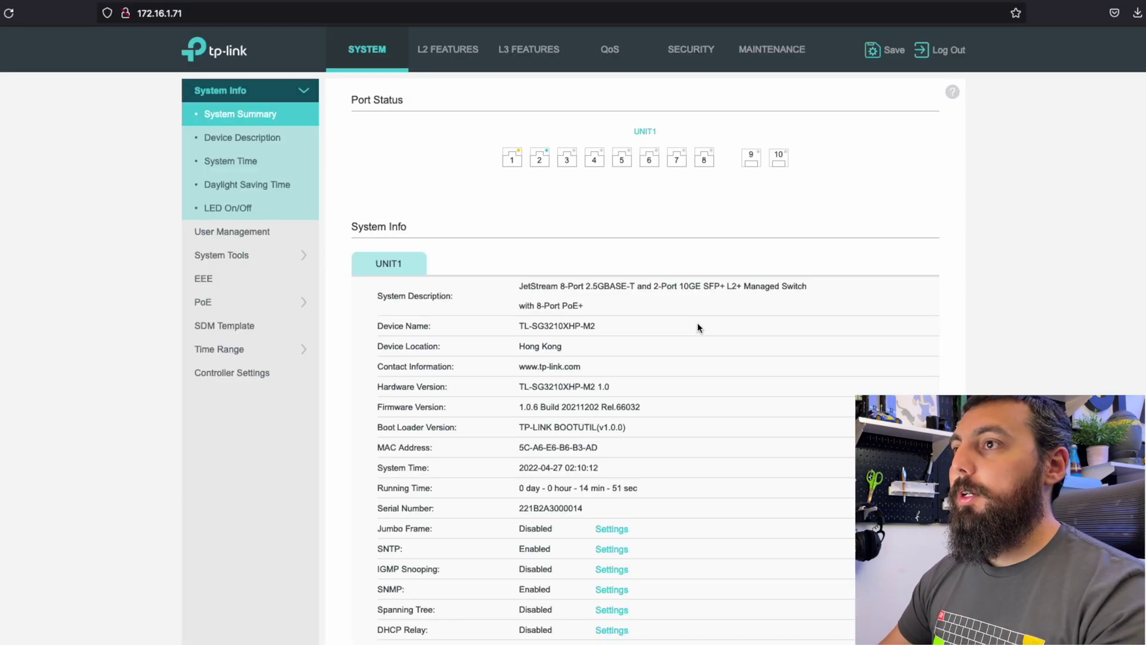
pyautogui.scroll(-3, 790, 303)
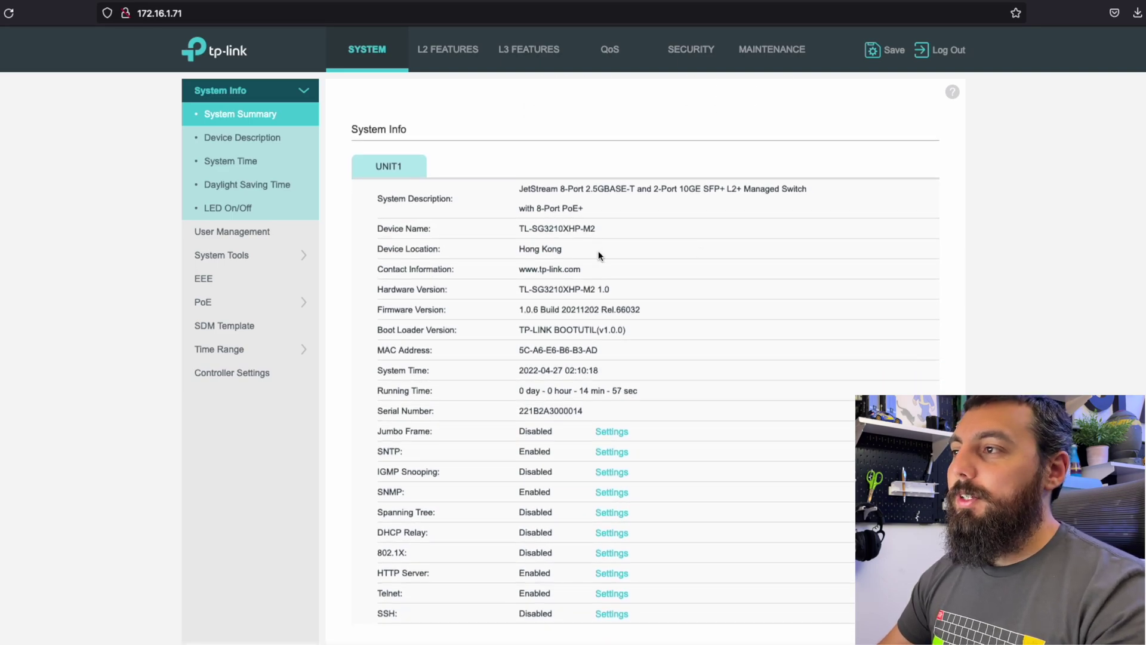
pyautogui.moveTo(600, 249); pyautogui.dragTo(491, 255)
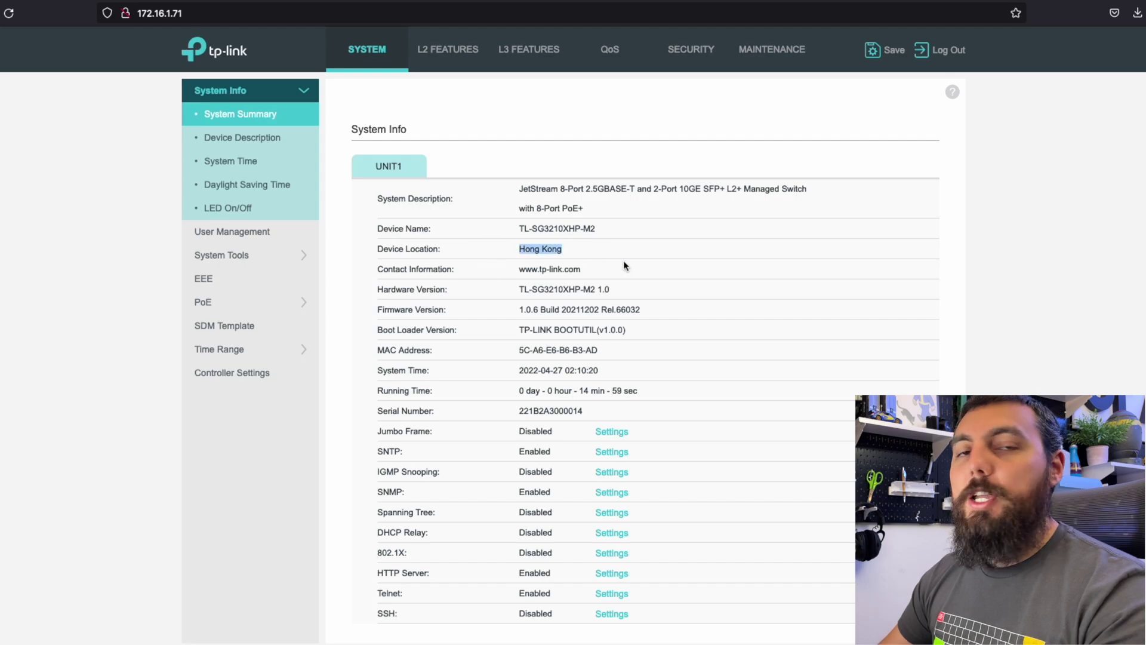
pyautogui.moveTo(603, 273); pyautogui.dragTo(470, 274)
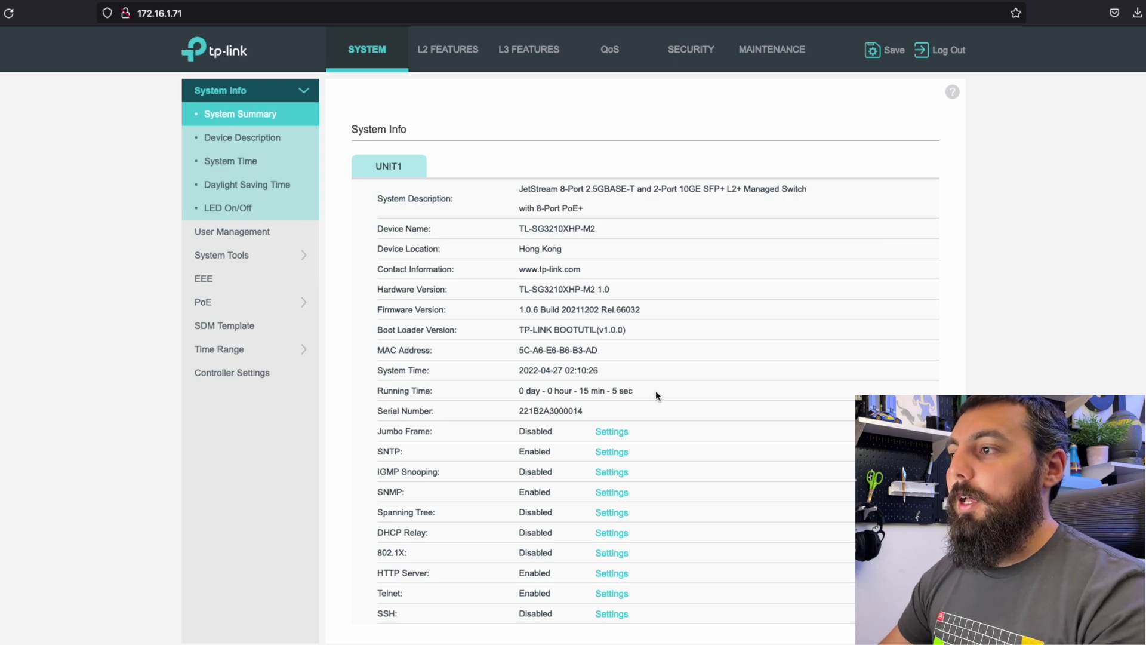
pyautogui.moveTo(525, 389); pyautogui.dragTo(725, 389)
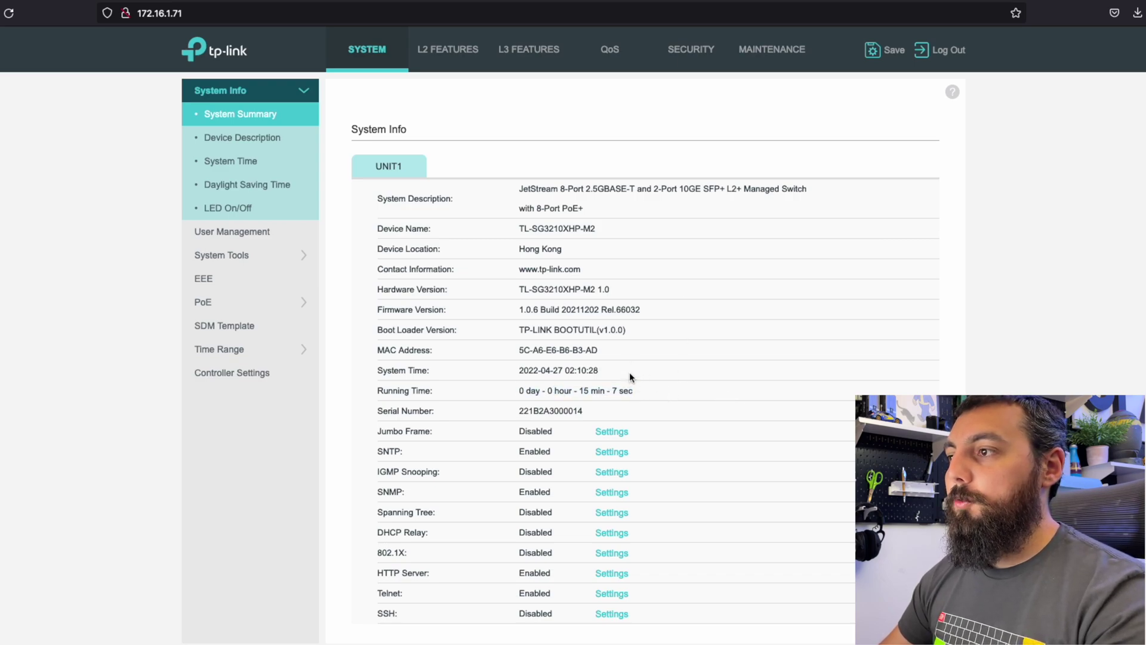
pyautogui.doubleClick(532, 370)
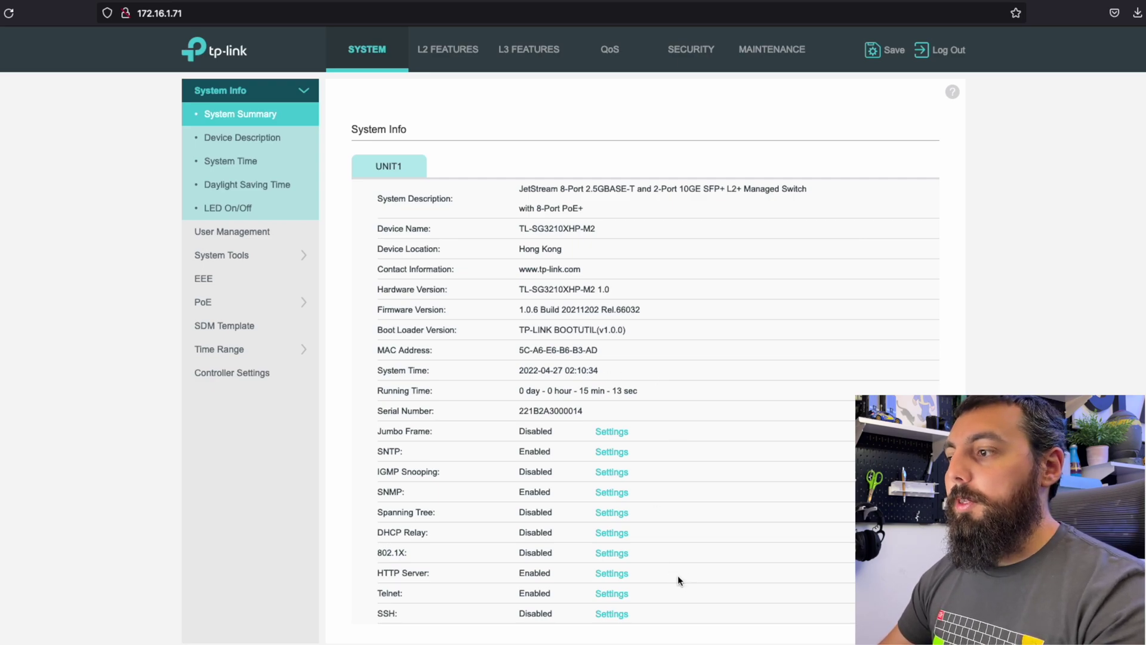
# Disable Telnet and check that the System Summary lists Telnet as Disabled.
pyautogui.click(604, 594)
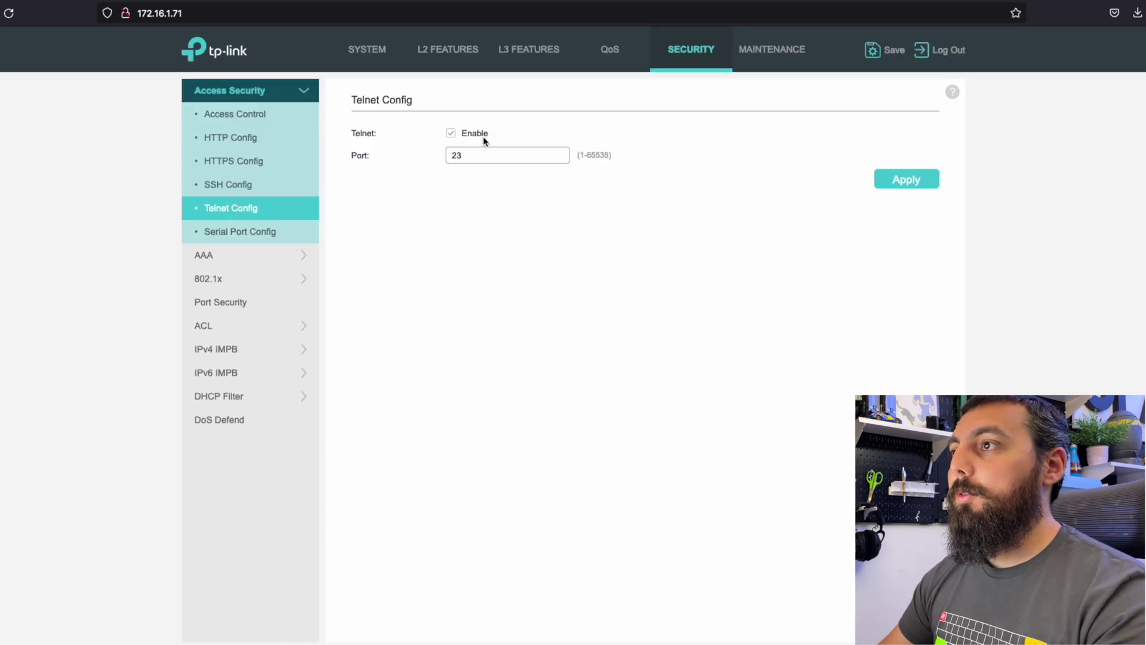
pyautogui.click(905, 179)
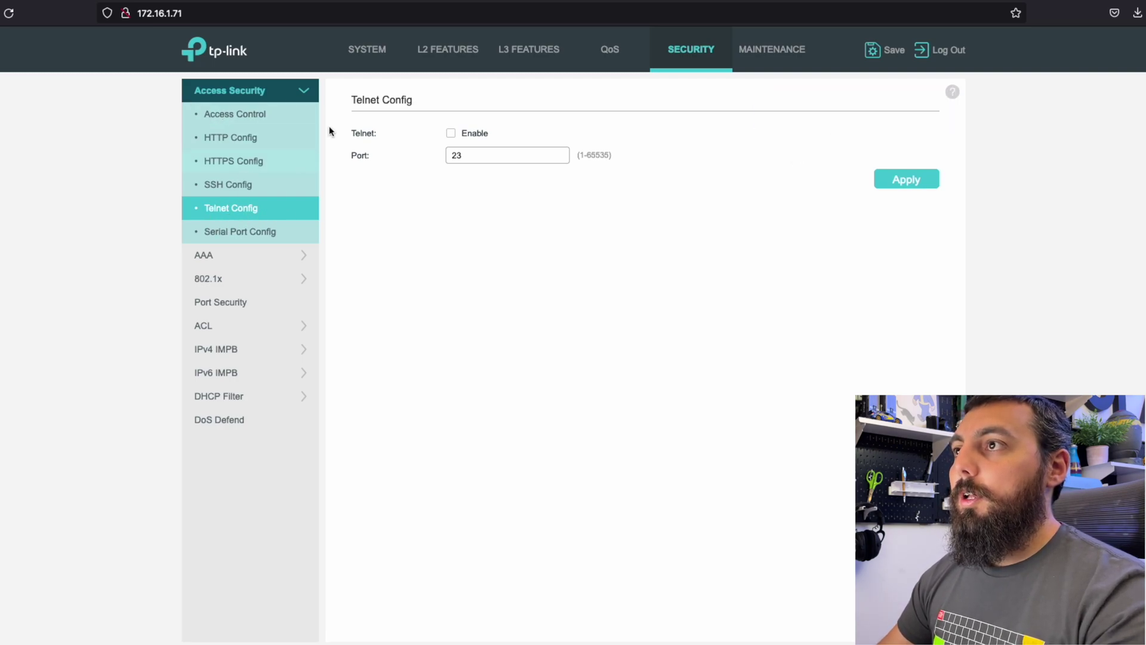
pyautogui.click(363, 59)
pyautogui.scroll(-2, 713, 499)
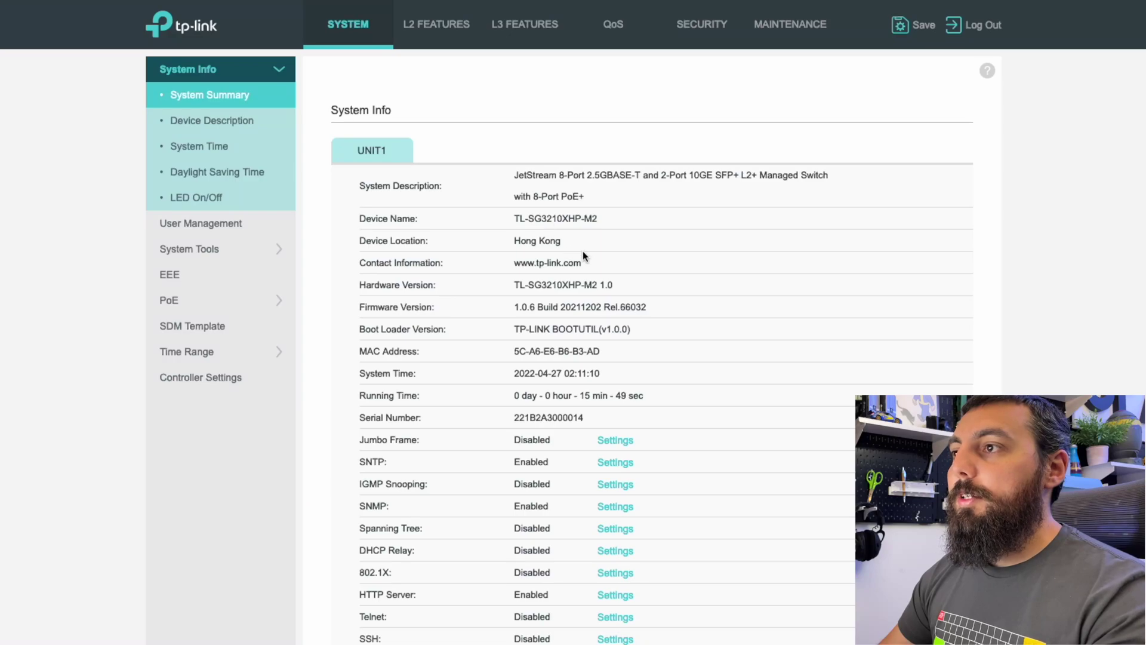
# Set the Device Description location to SPX Labs and contact to spxlabs.com, then apply.
pyautogui.click(212, 120)
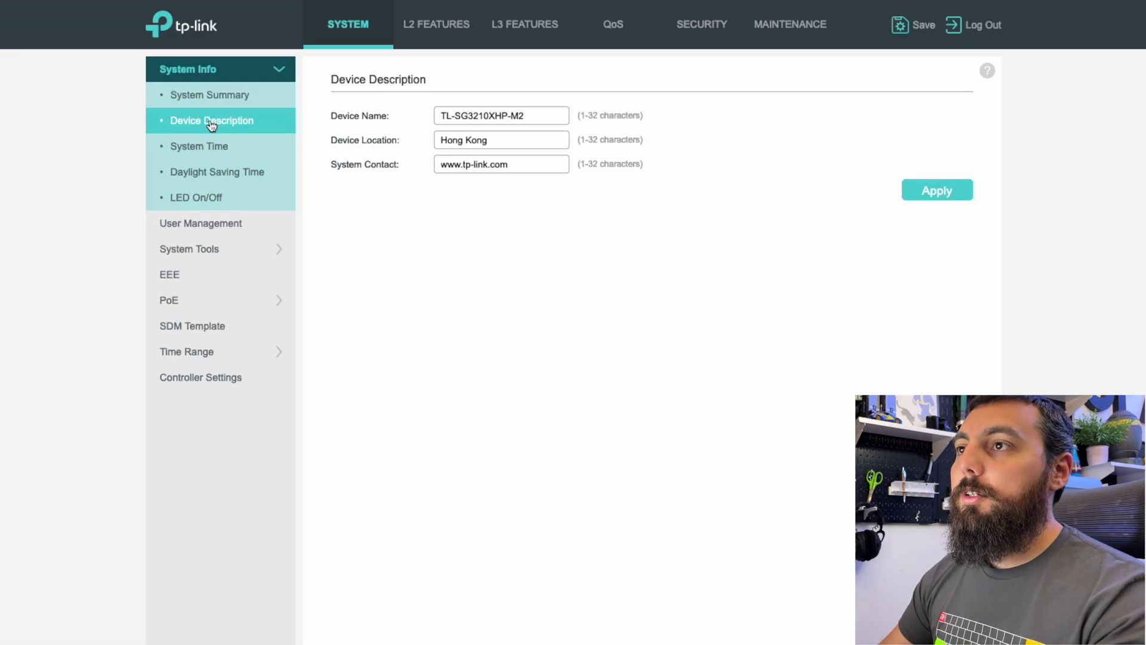
pyautogui.moveTo(530, 145); pyautogui.dragTo(351, 138)
pyautogui.write('SPX')
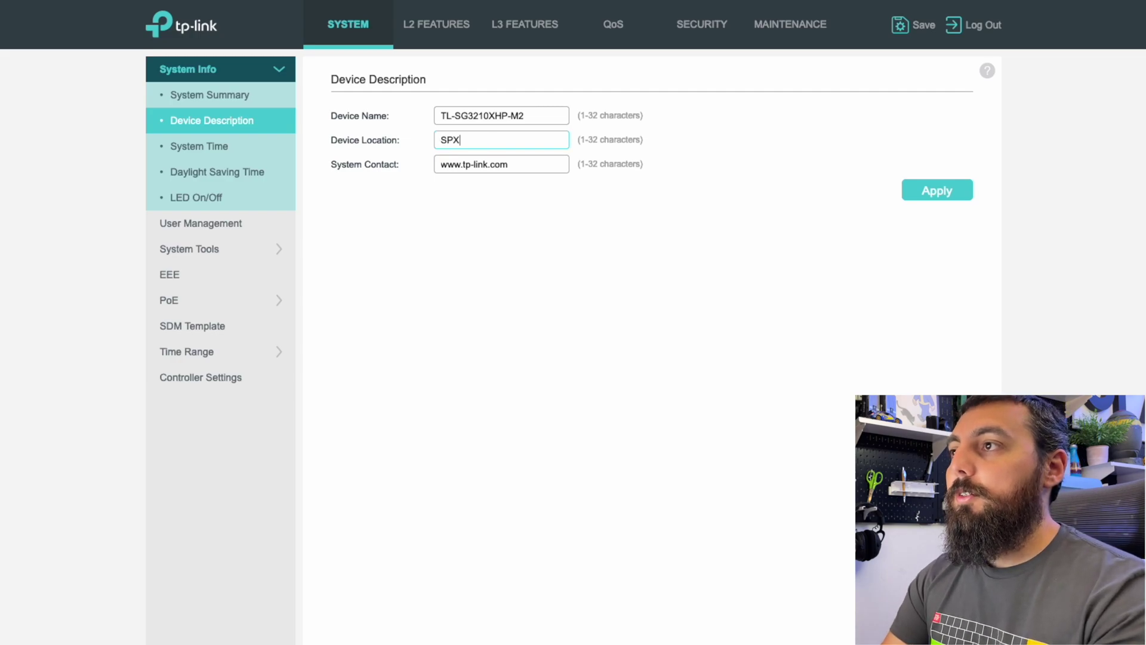
pyautogui.write(' Labs')
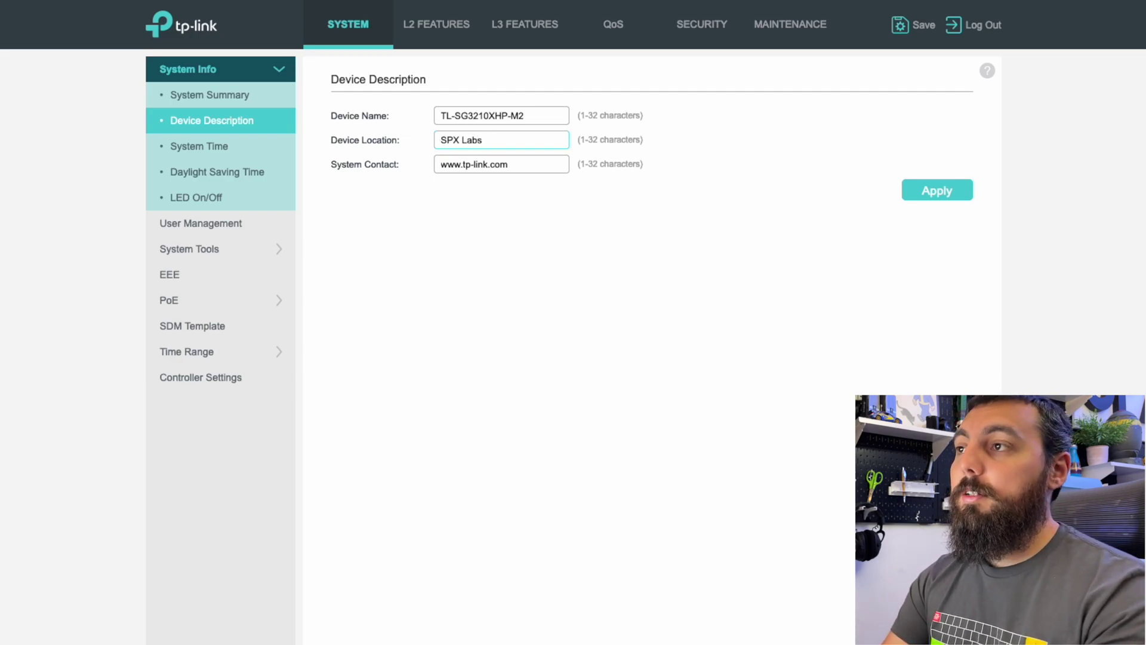
pyautogui.tripleClick(562, 167)
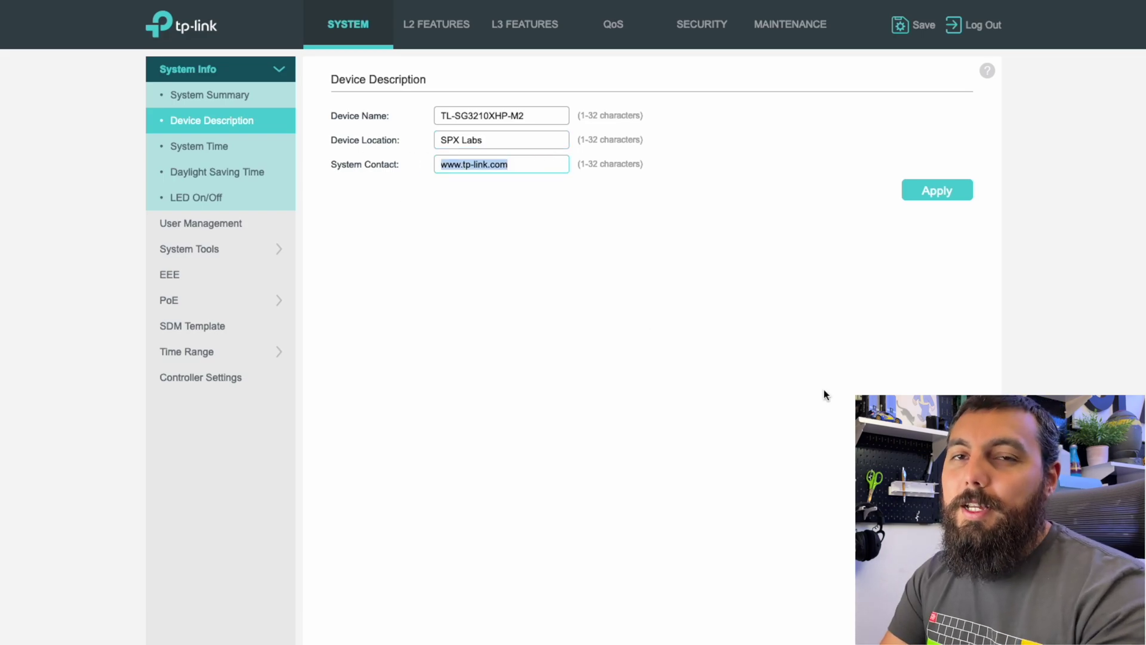
pyautogui.write('spxlabs.com')
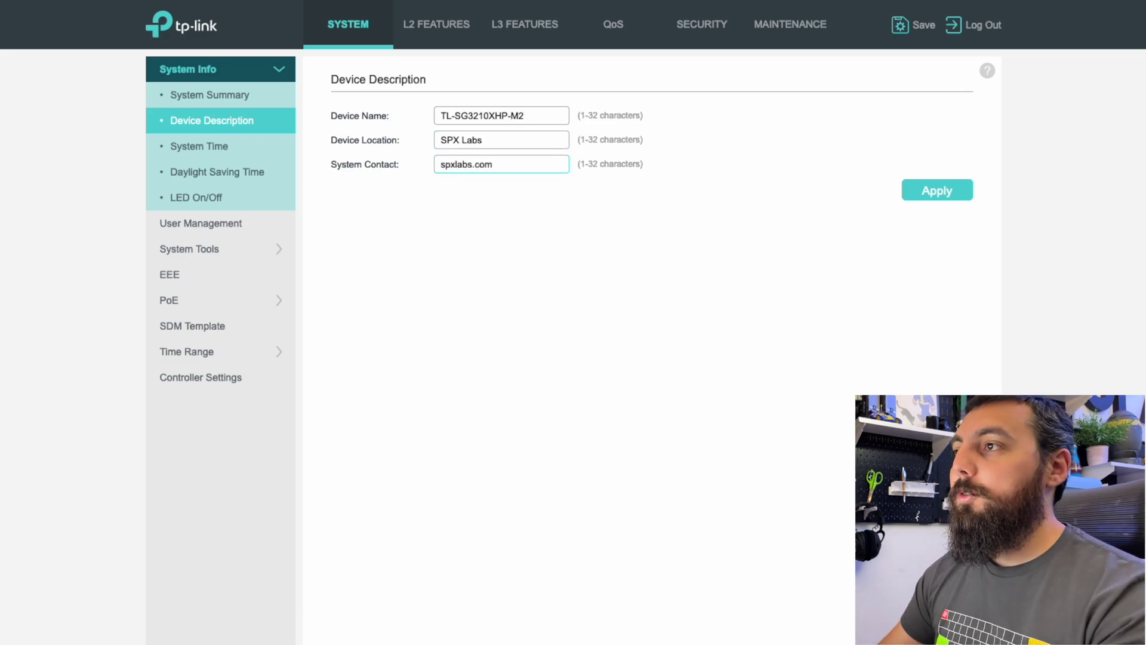
pyautogui.click(938, 193)
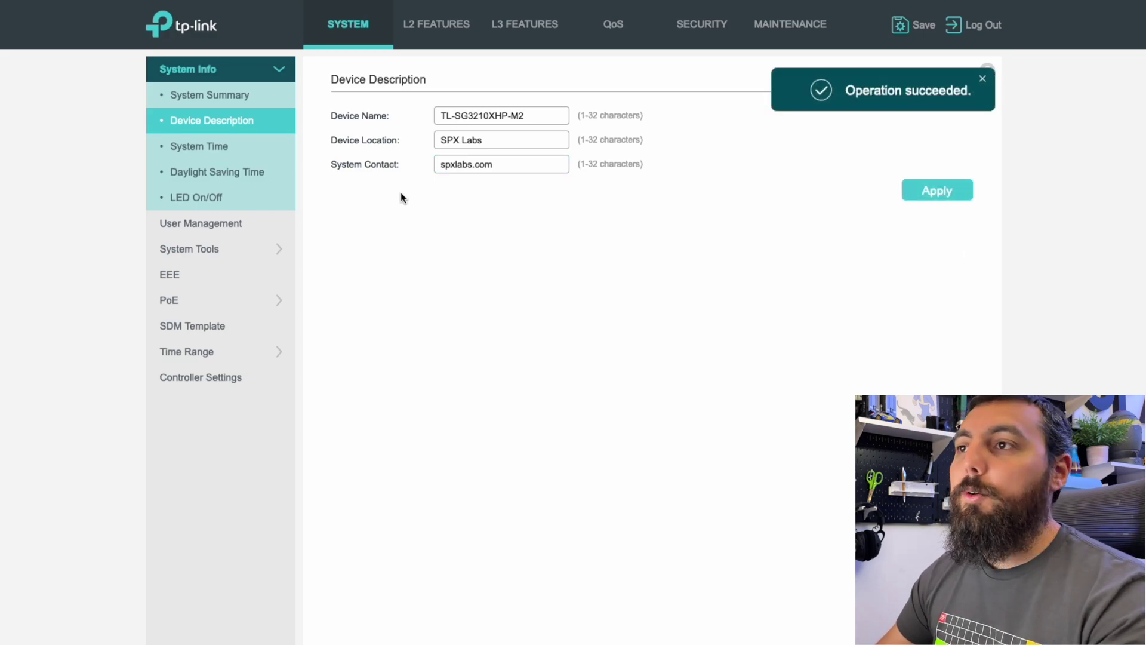
# Set the system time zone to GMT-06:00 Central Time (U.S. & Canada) and apply it.
pyautogui.click(259, 157)
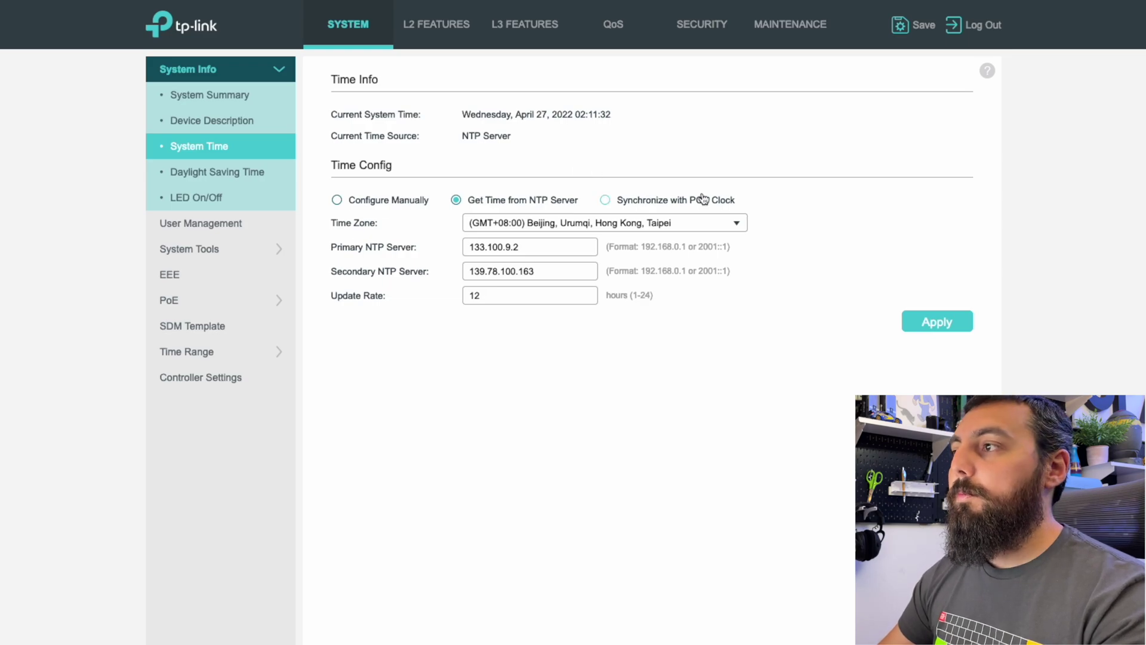
pyautogui.click(741, 223)
pyautogui.scroll(5, 692, 268)
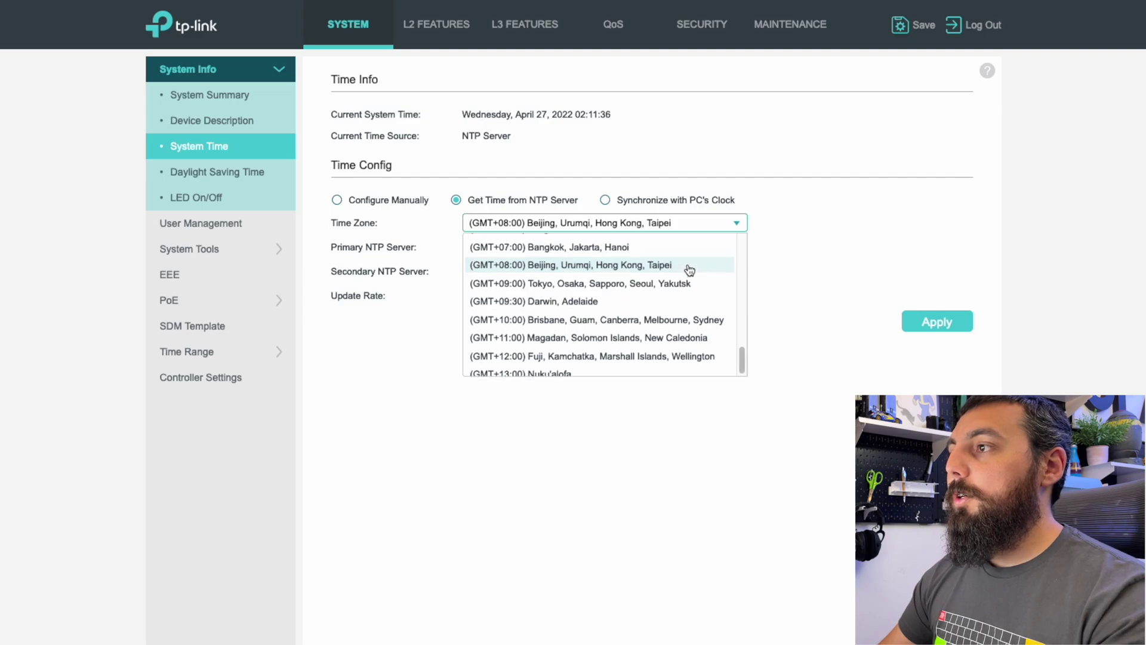
pyautogui.scroll(3, 689, 270)
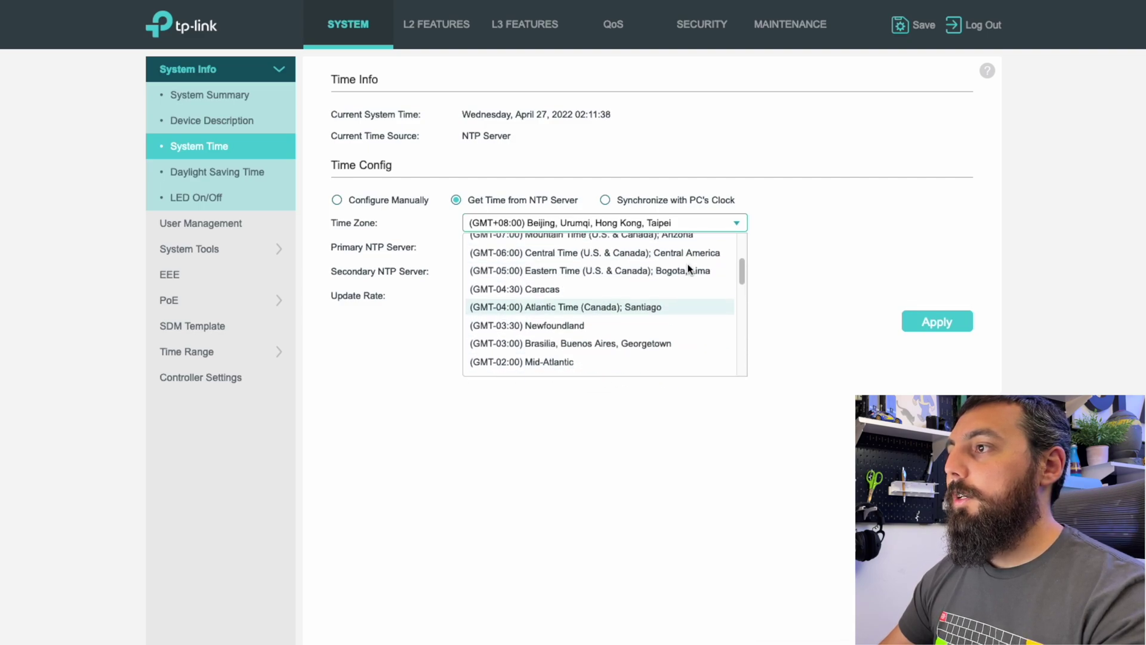
pyautogui.click(687, 266)
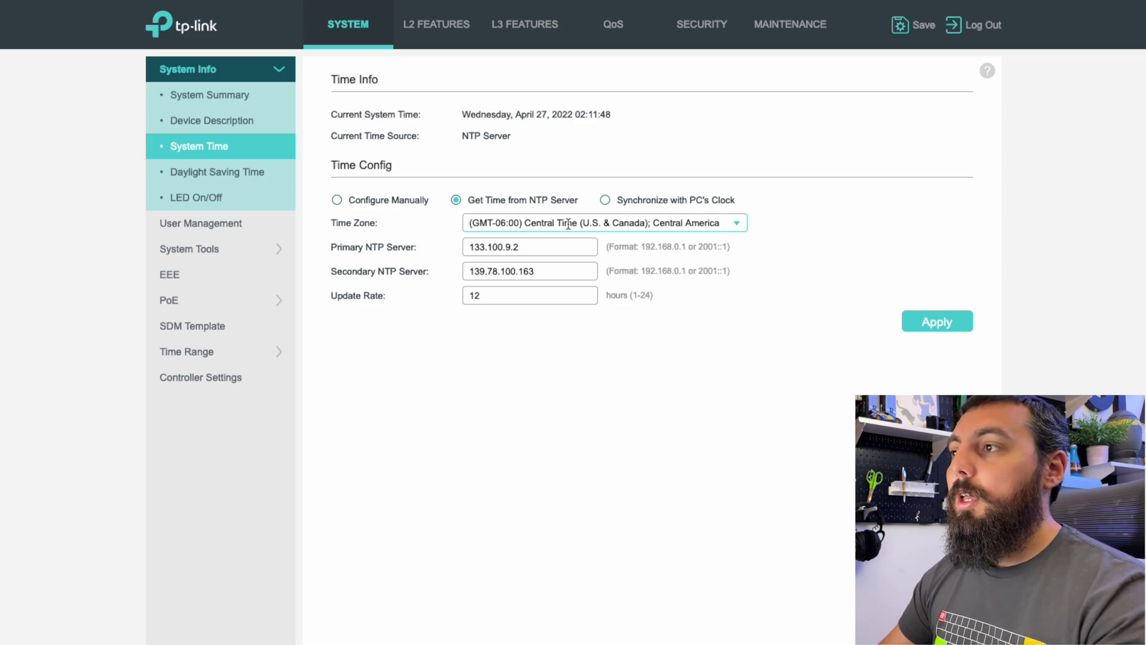
pyautogui.click(938, 321)
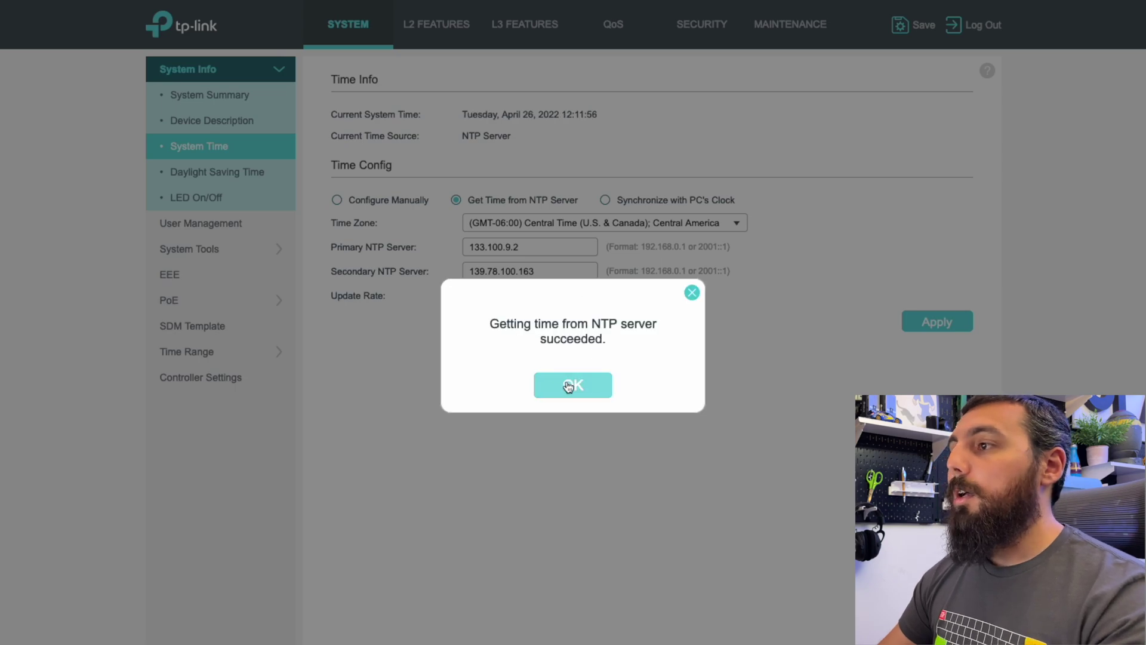
pyautogui.click(572, 385)
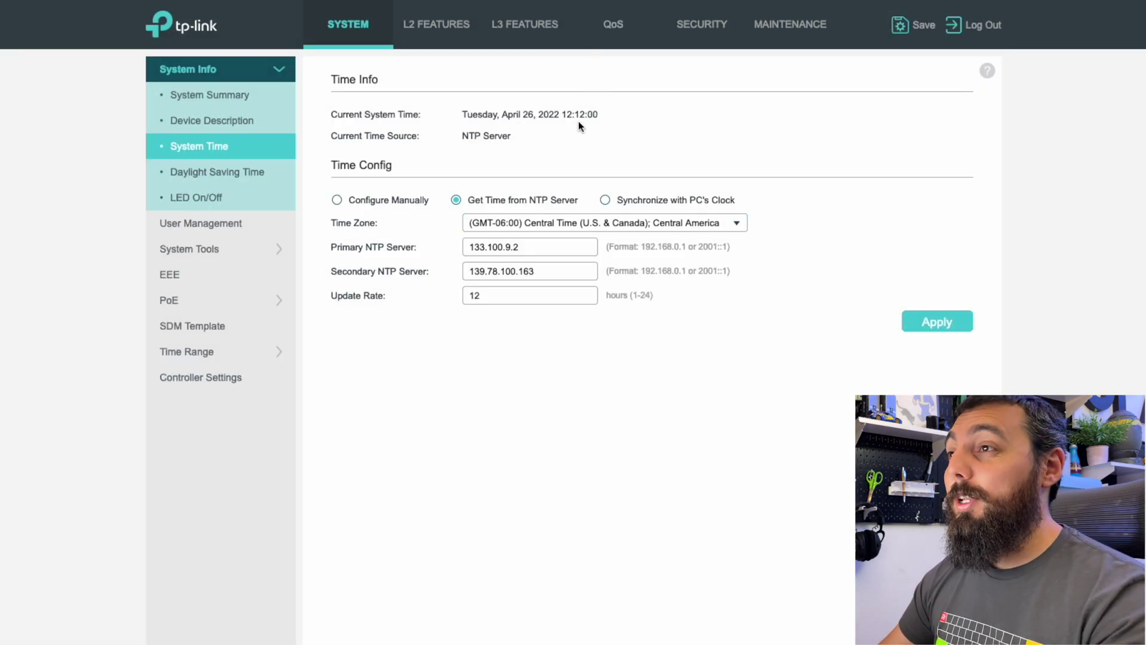
# Enable daylight saving time with the USA predefined profile and return to System Time.
pyautogui.click(220, 176)
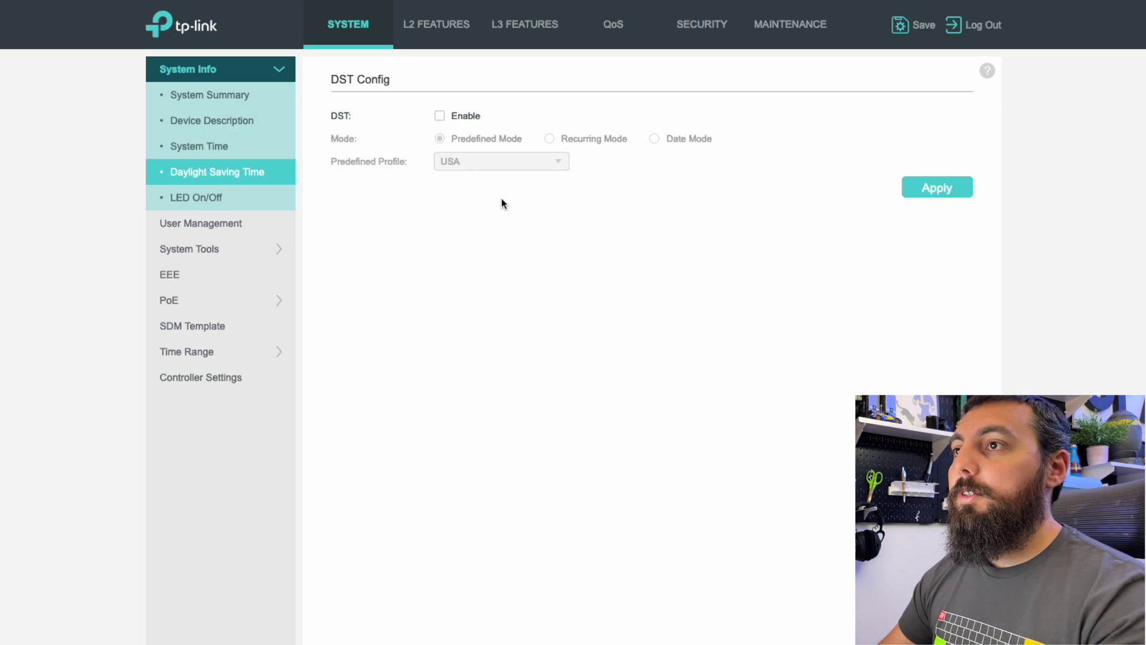
pyautogui.click(442, 118)
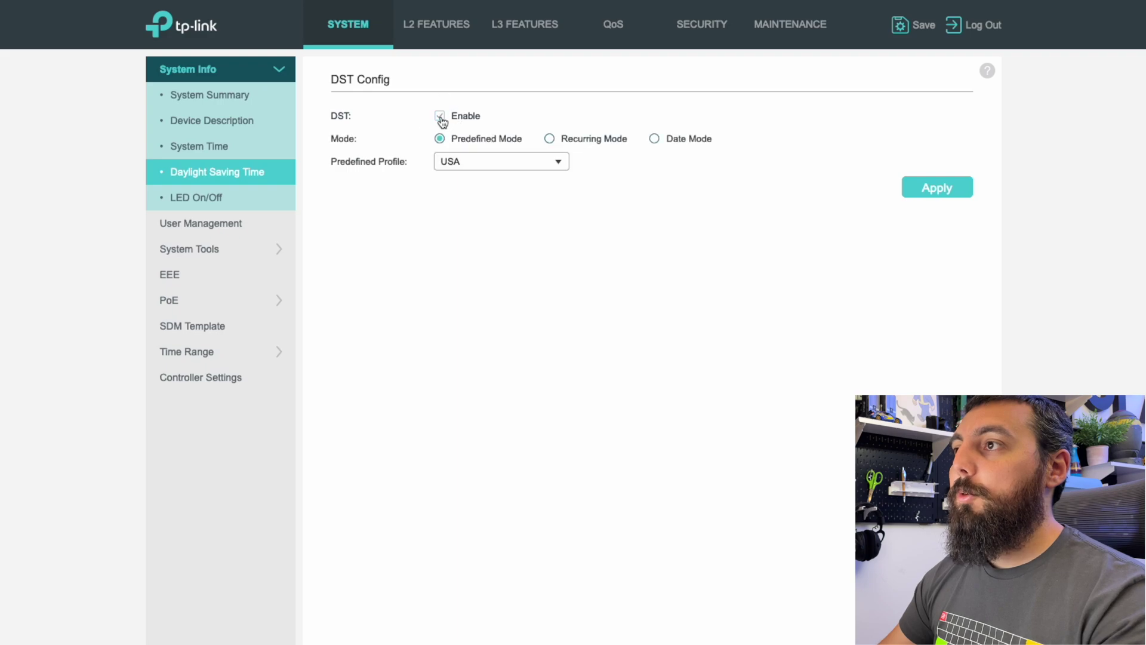
pyautogui.click(950, 187)
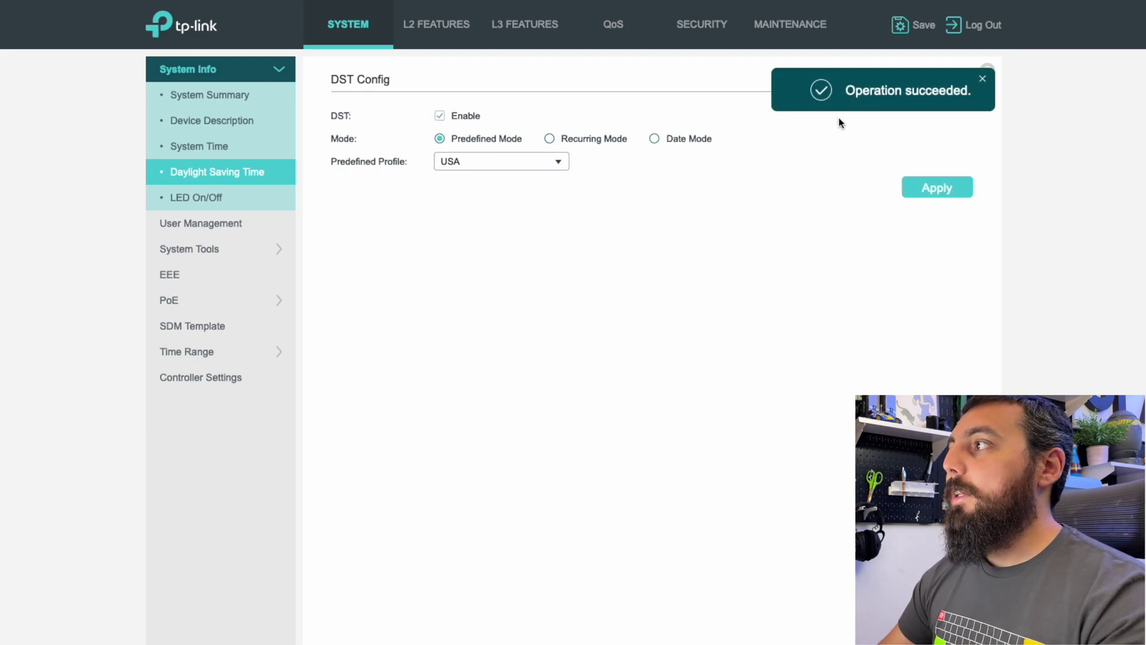
pyautogui.click(235, 146)
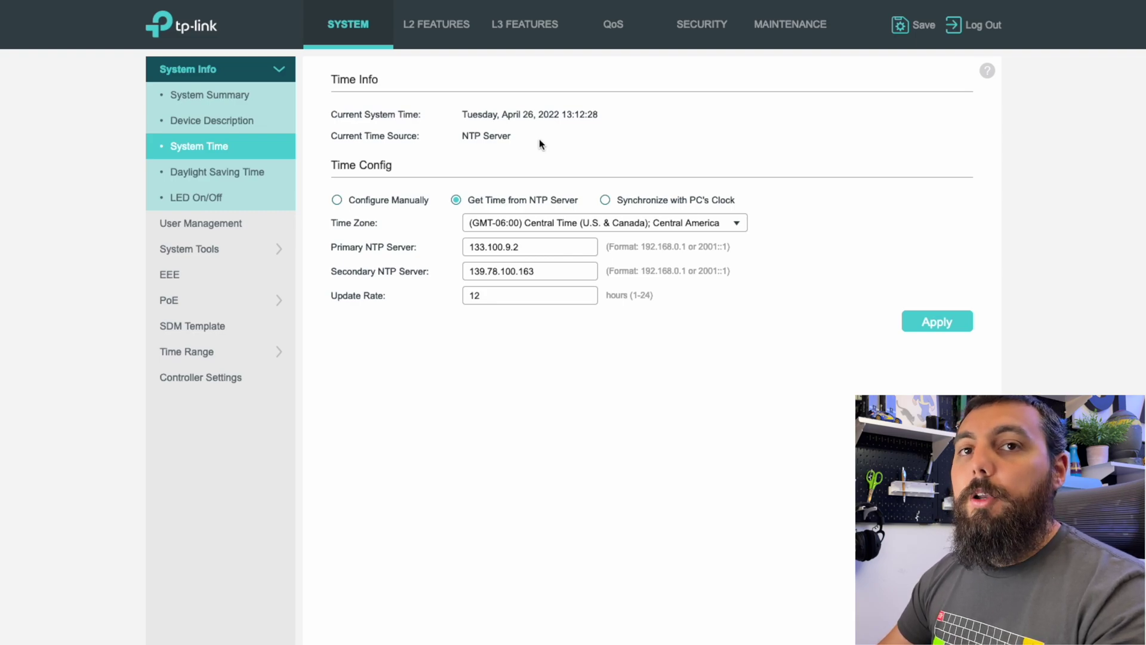
# Save the switch configuration file, confirming Yes in the prompt.
pyautogui.click(908, 32)
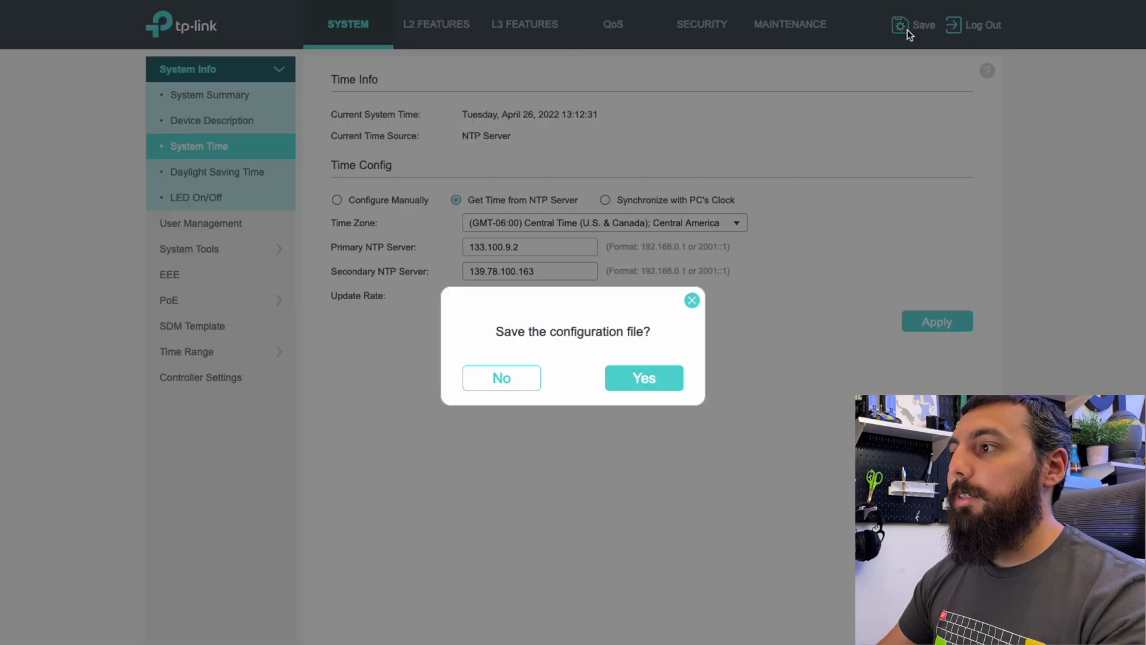
pyautogui.click(669, 377)
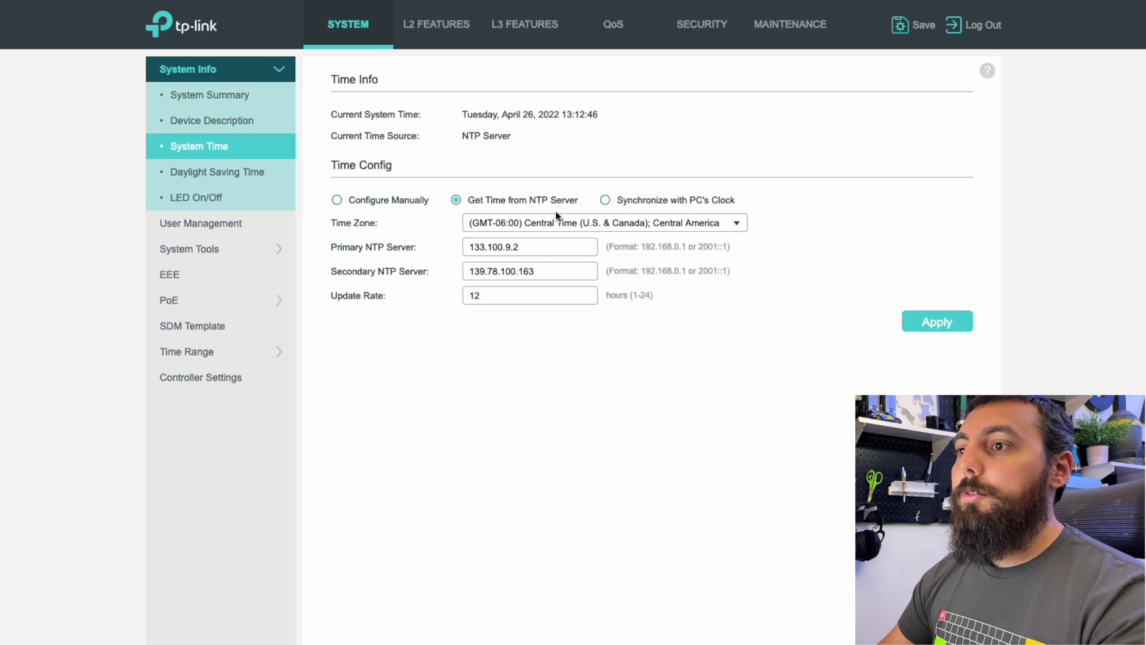
# Copy the model name TL-SG3210XHP-M2 from the Firmware Upgrade page and start a new private tab.
pyautogui.click(200, 250)
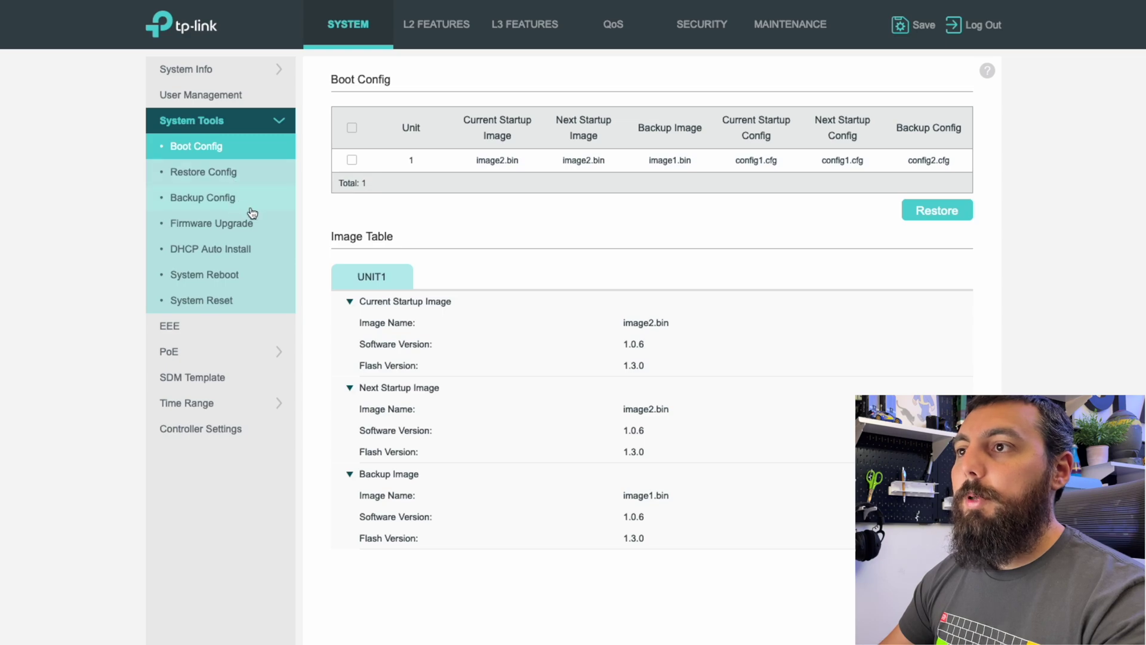
pyautogui.click(262, 230)
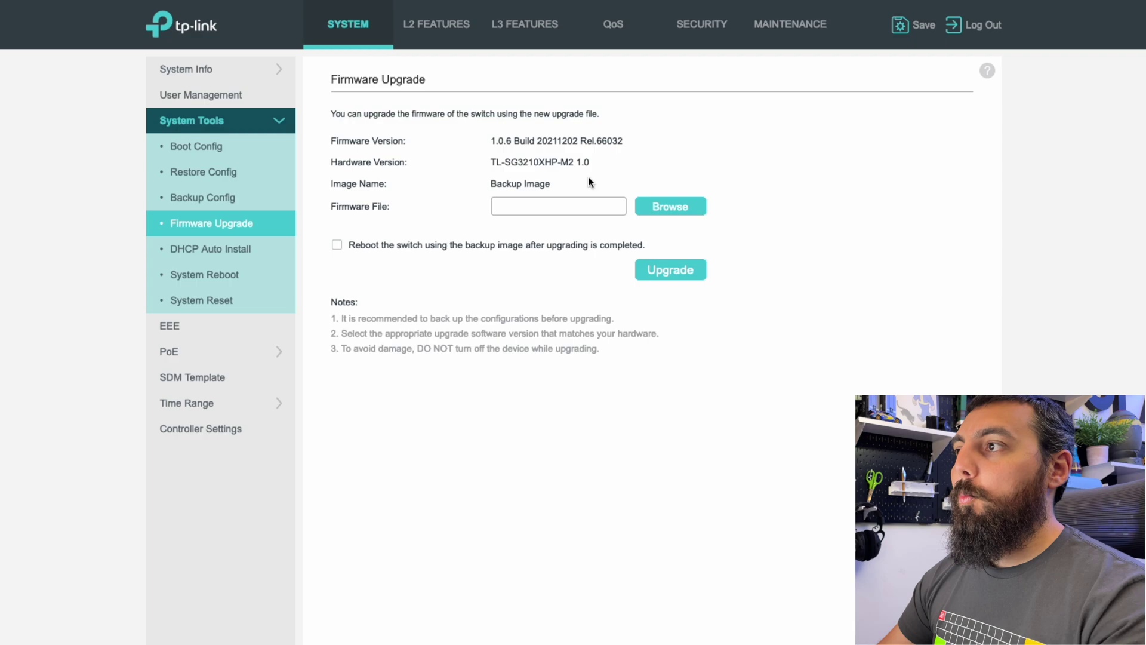
pyautogui.click(573, 161)
pyautogui.moveTo(573, 162); pyautogui.dragTo(486, 161)
pyautogui.press('super+c')
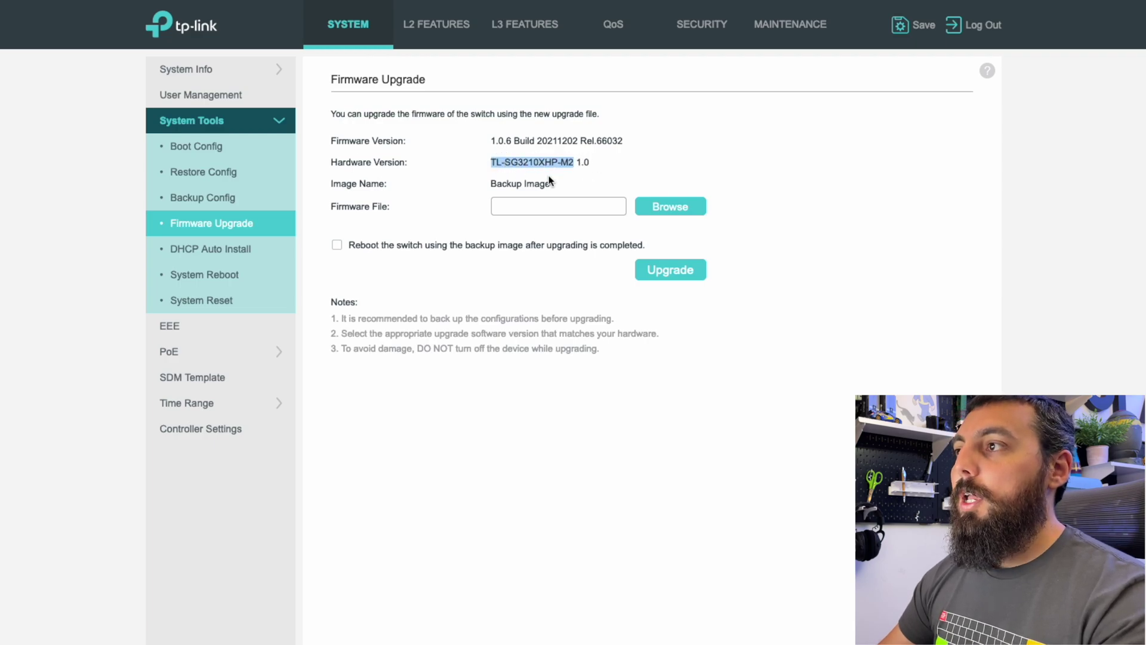
pyautogui.click(588, 163)
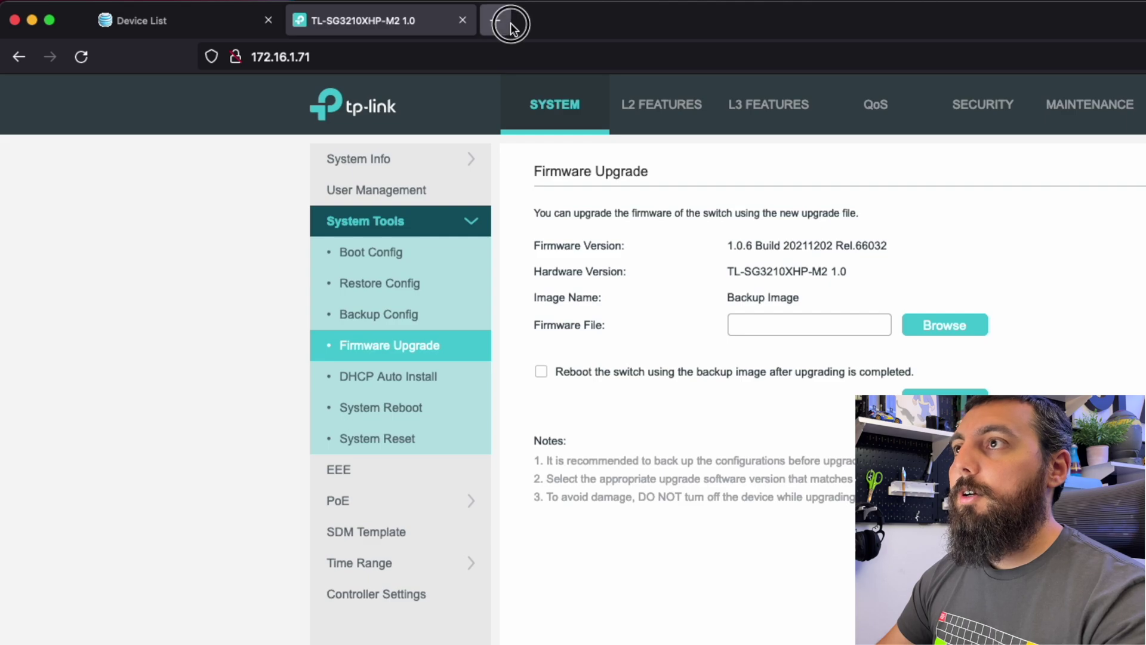
pyautogui.click(500, 19)
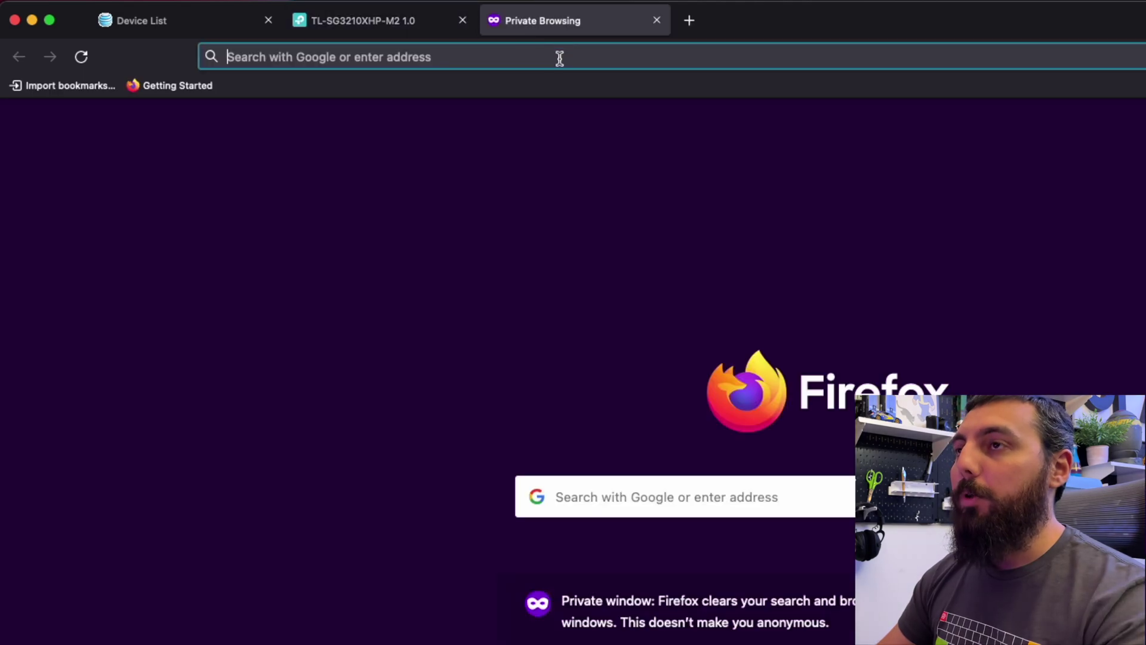
# Search the web for 'TL-SG3210XHP-M2 firmware download'.
pyautogui.click(560, 56)
pyautogui.press('super+v')
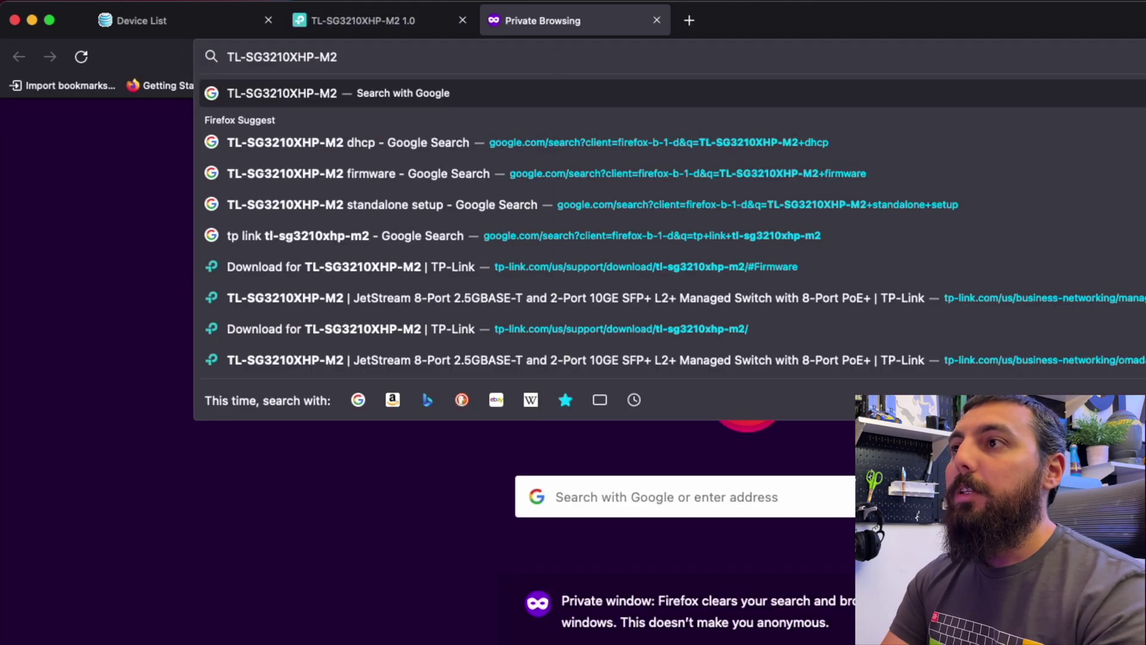
pyautogui.write('firmwa')
pyautogui.write('re download')
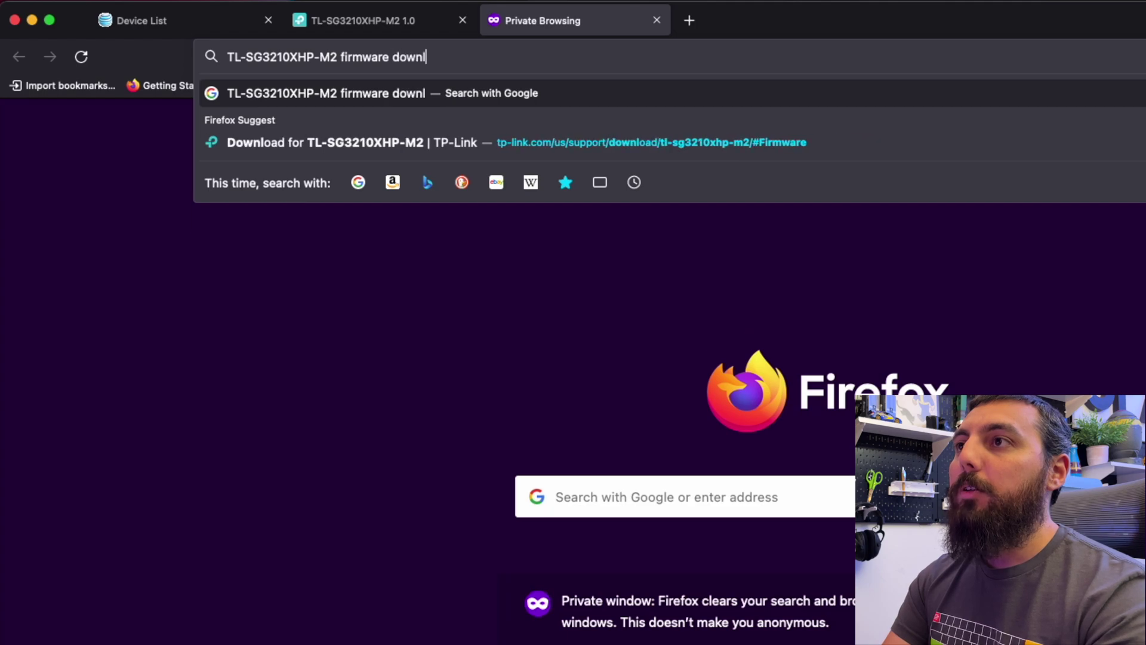
pyautogui.press('Return')
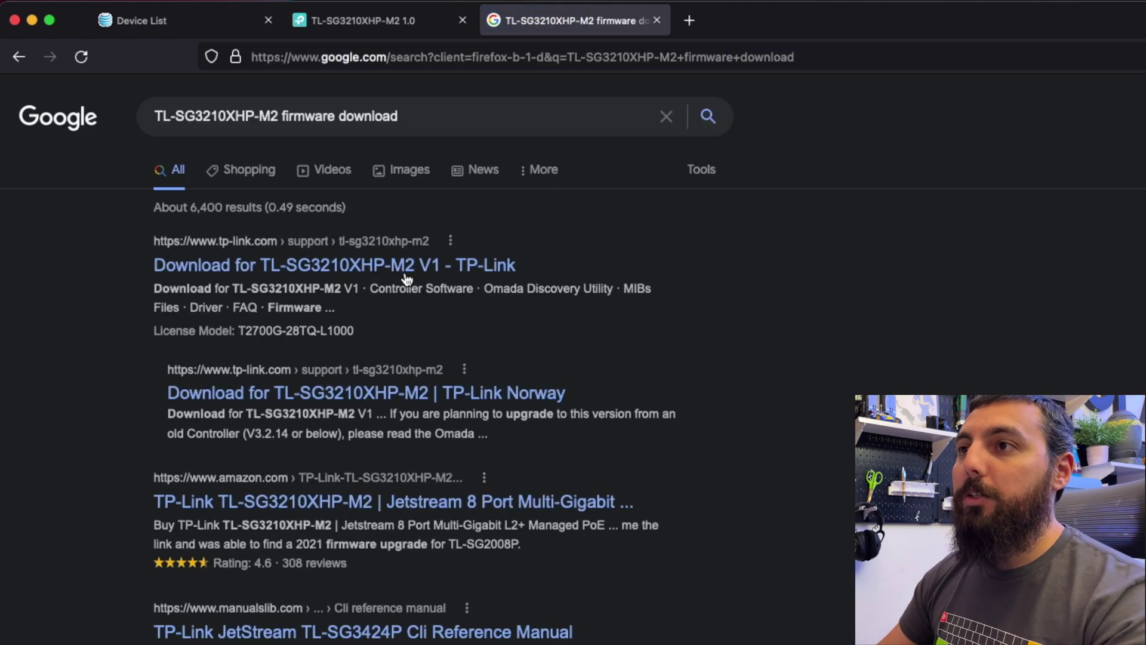
# Download firmware 1.0.6_20211202 from TP-Link's TL-SG3210XHP-M2 V1 Firmware section.
pyautogui.click(414, 264)
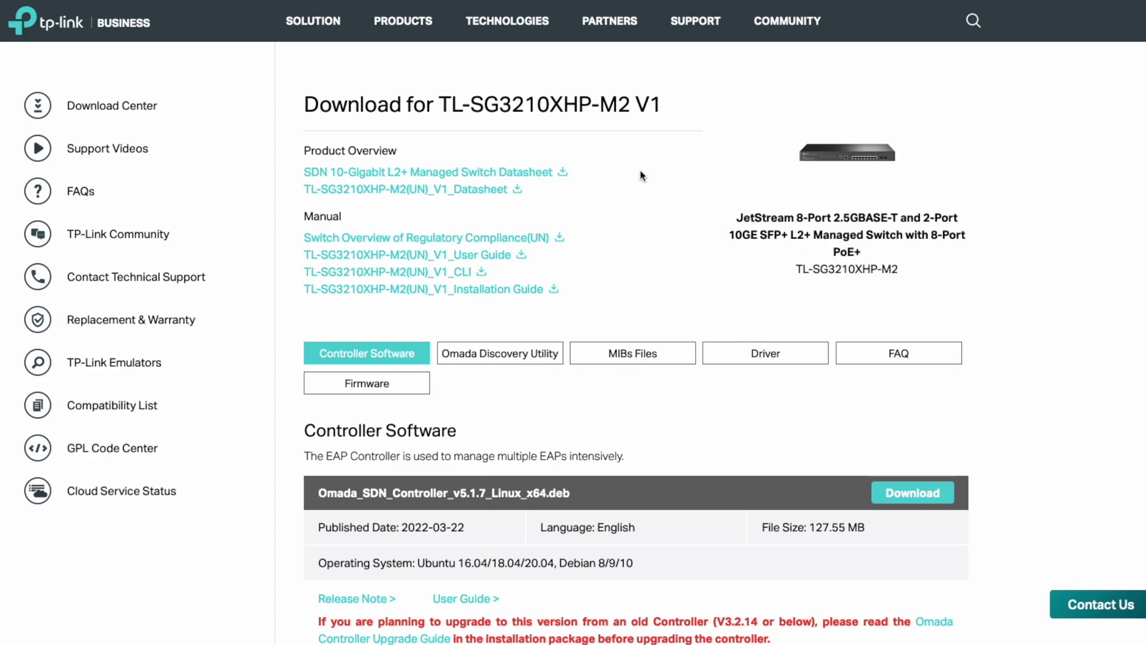
pyautogui.scroll(-1, 629, 227)
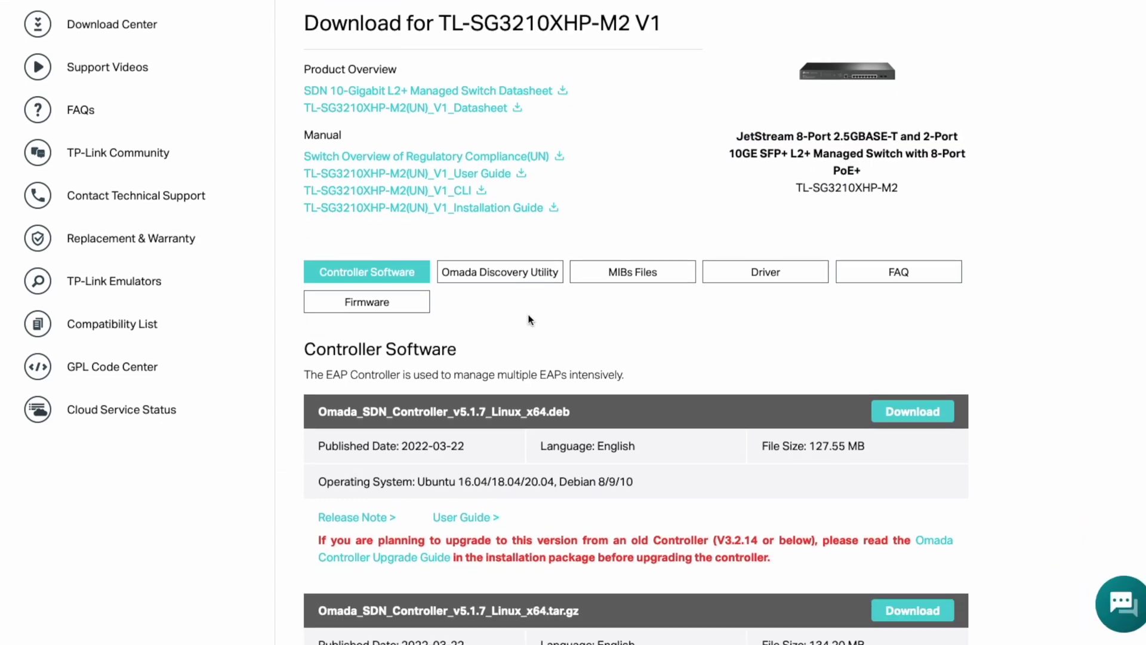
pyautogui.click(413, 311)
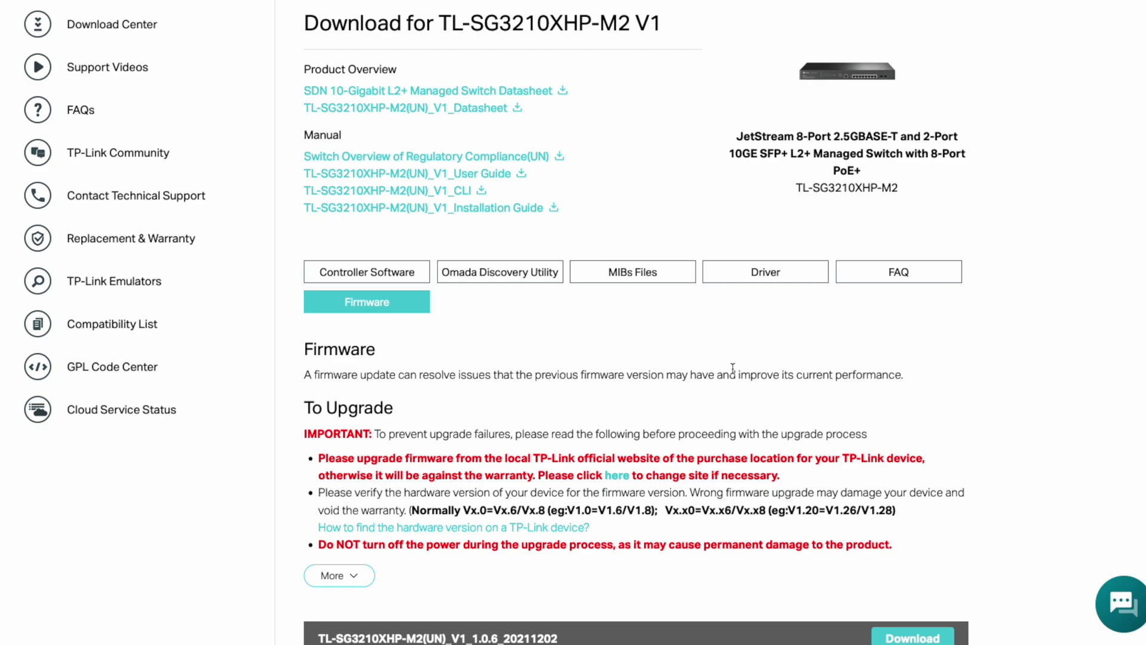
pyautogui.scroll(-3, 733, 367)
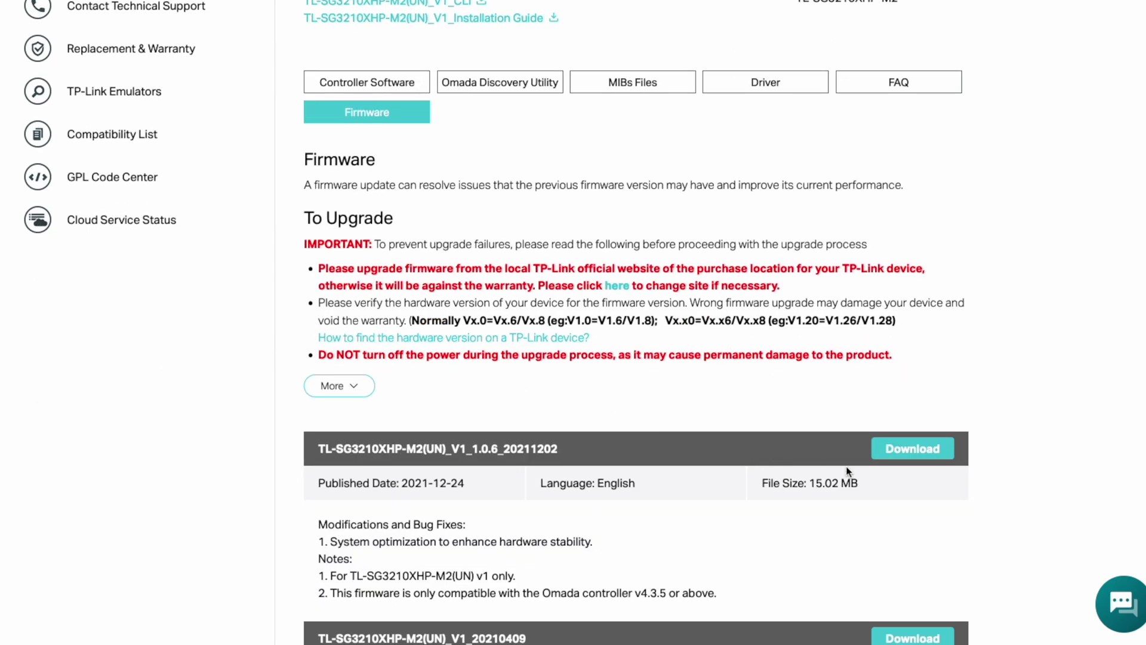
pyautogui.click(927, 458)
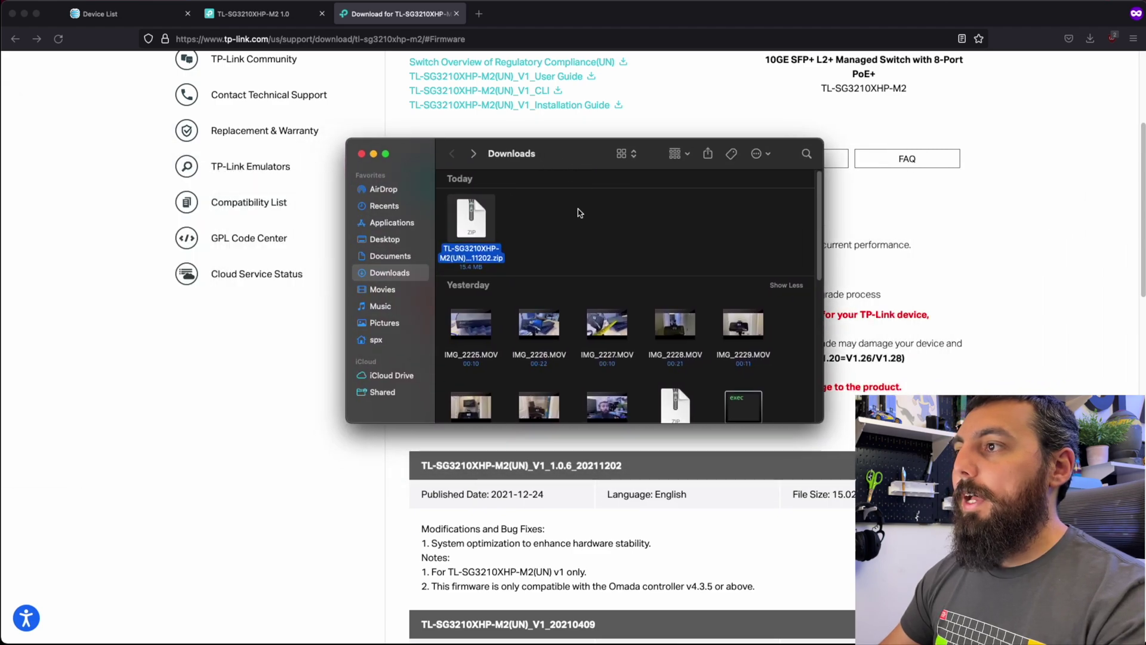
# Extract the firmware zip in Downloads with Archive Utility and check the folder holds the 1.0.6 .bin.
pyautogui.click(543, 225)
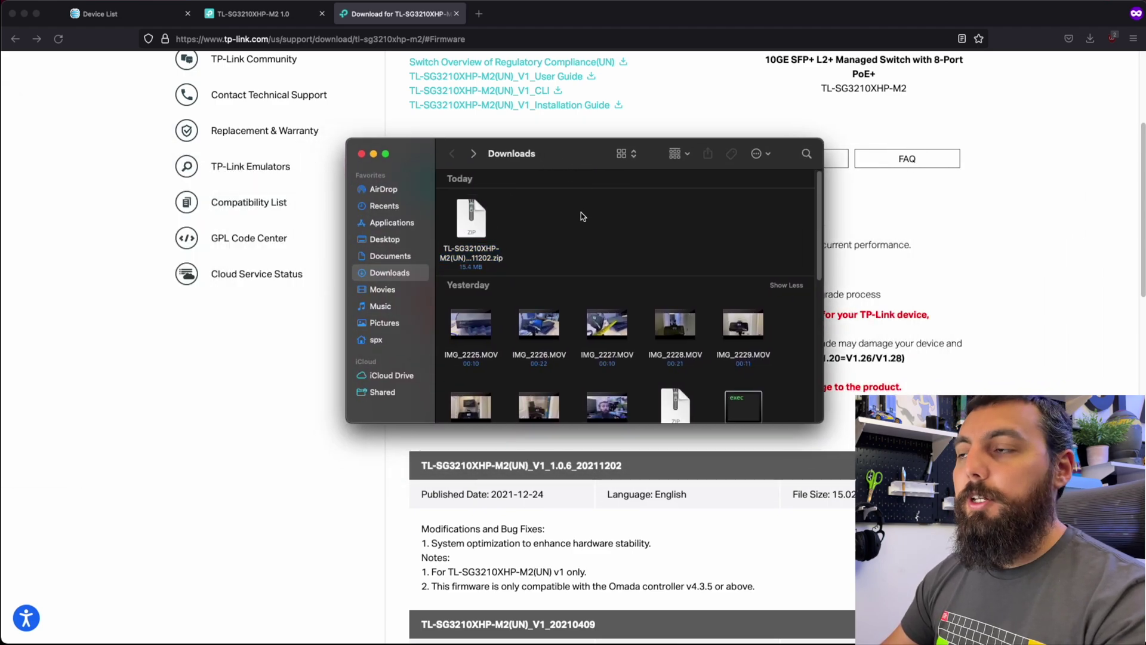
pyautogui.moveTo(578, 158); pyautogui.dragTo(598, 159)
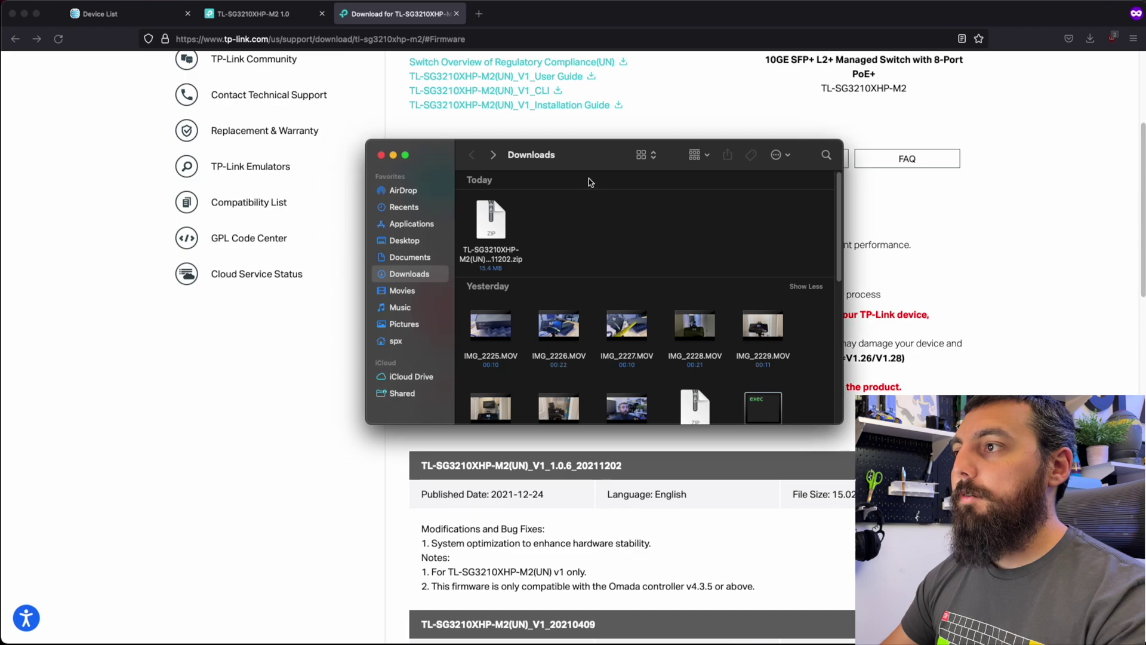
pyautogui.click(504, 263)
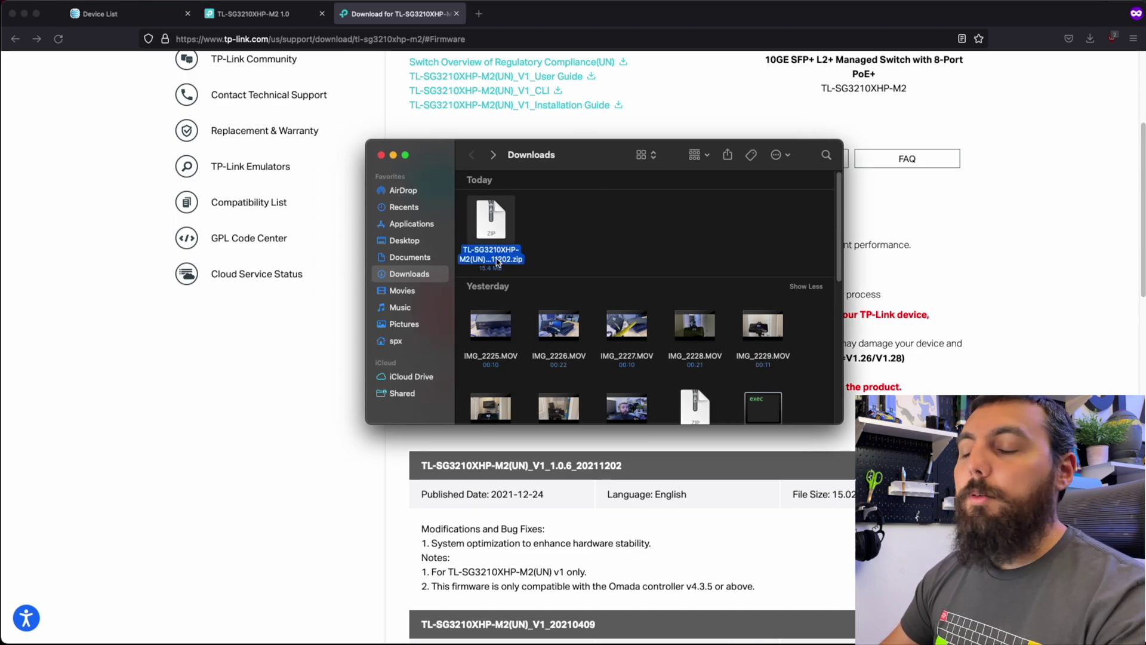
pyautogui.rightClick(497, 261)
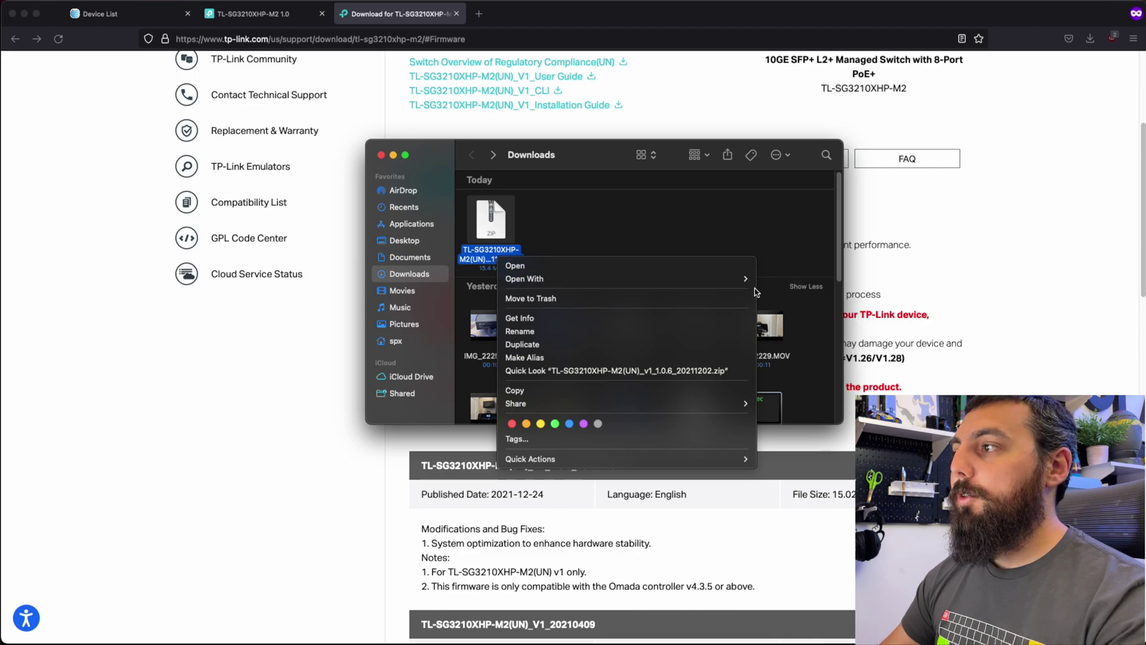
pyautogui.moveTo(741, 282)
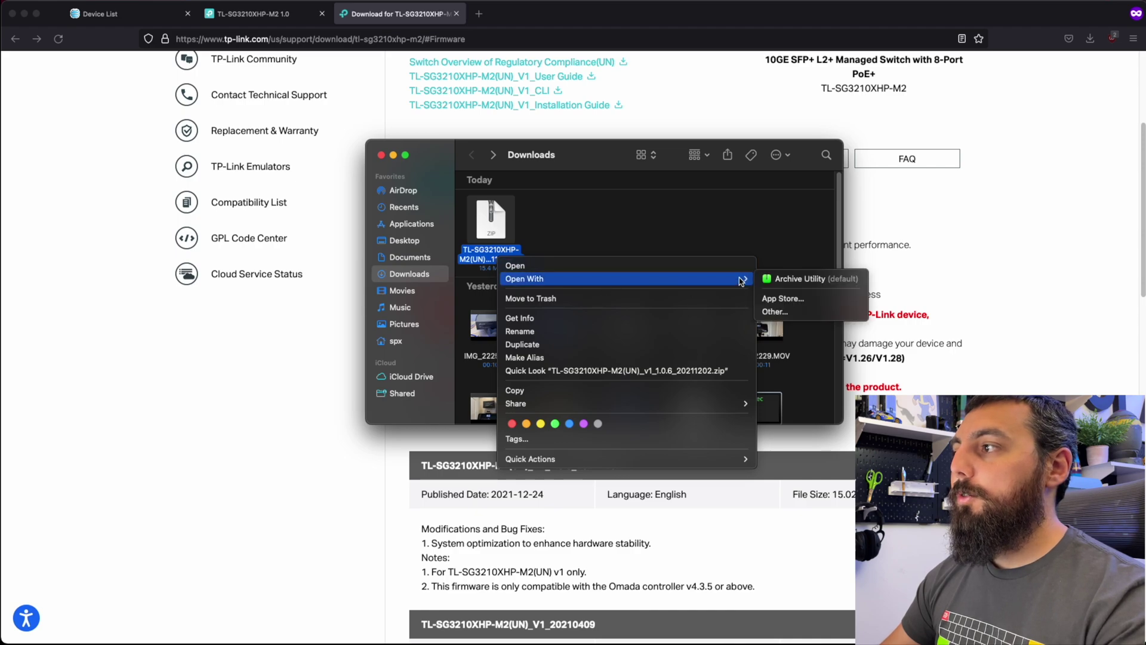
pyautogui.click(793, 279)
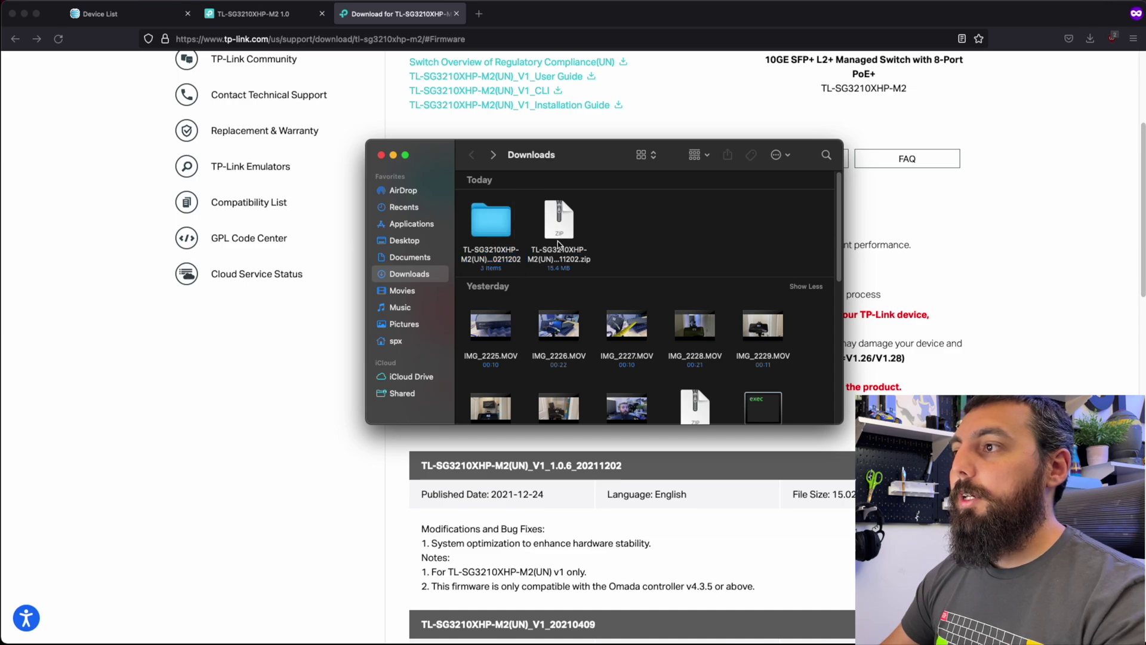
pyautogui.doubleClick(502, 239)
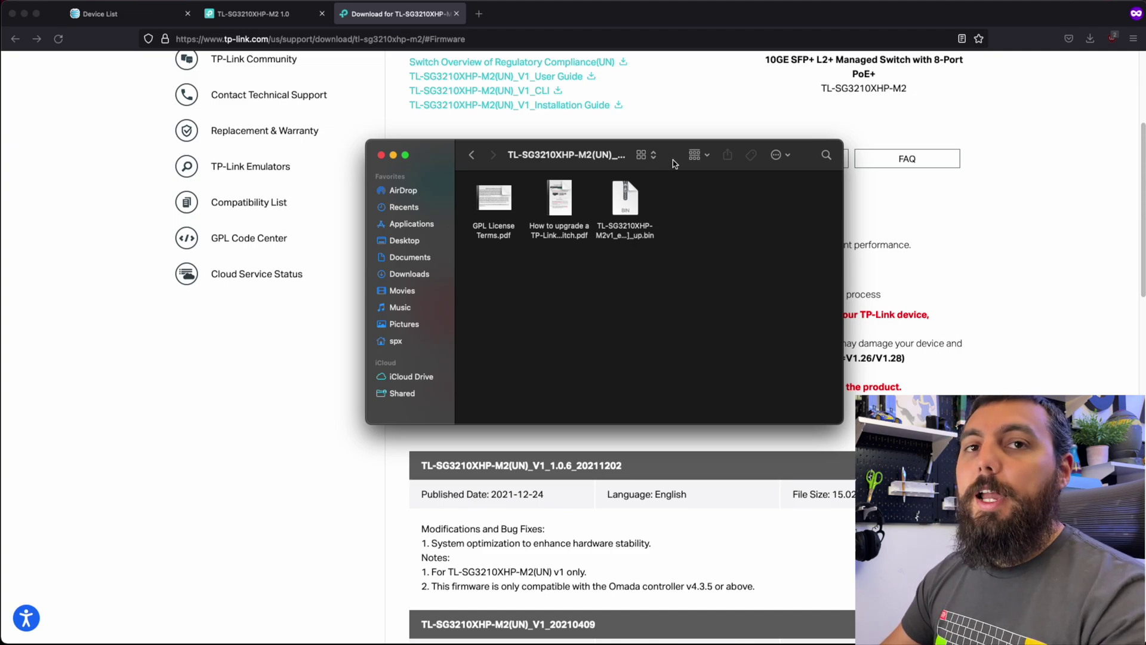
pyautogui.press('super+Tab')
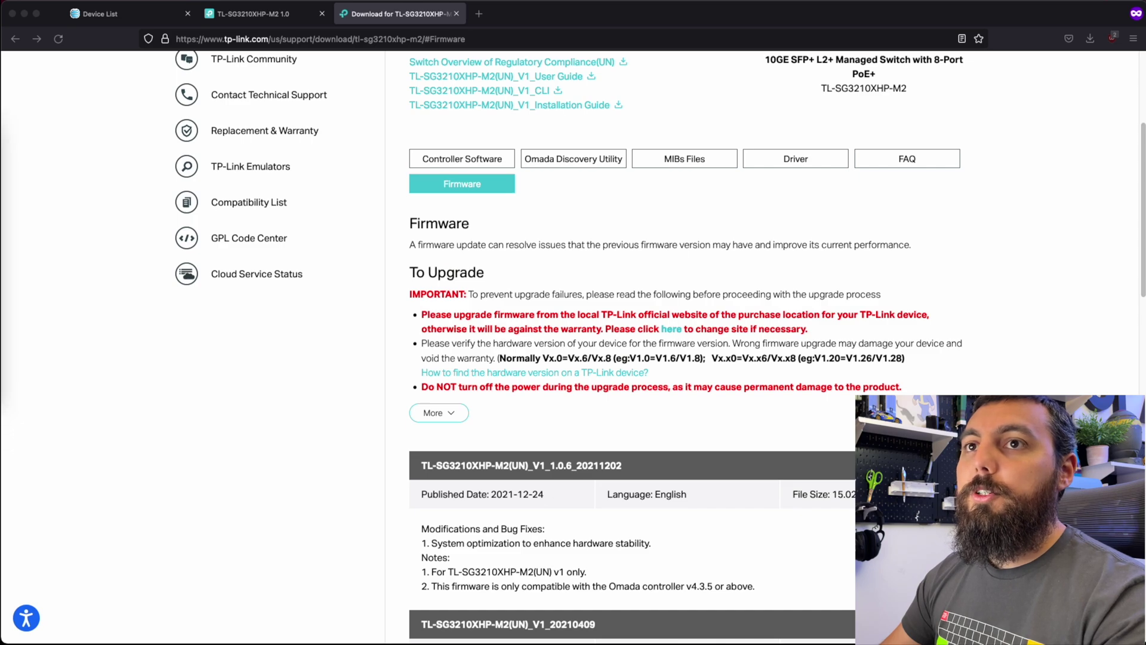
# Return to the switch's Firmware Upgrade page and bring up the firmware file picker.
pyautogui.click(119, 13)
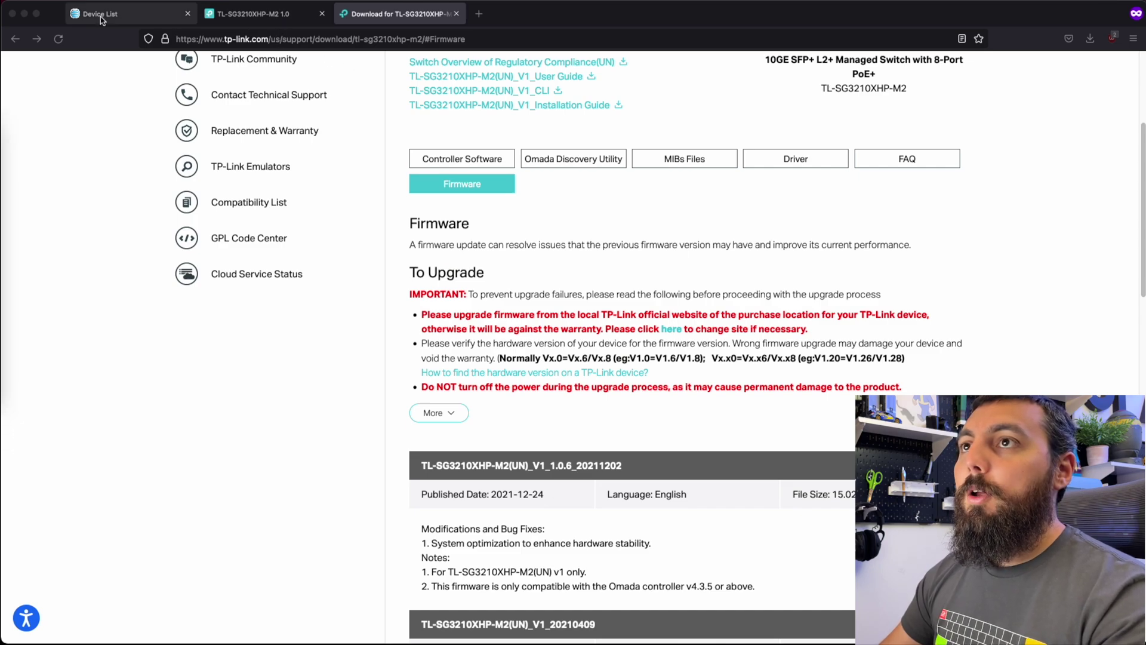
pyautogui.click(251, 13)
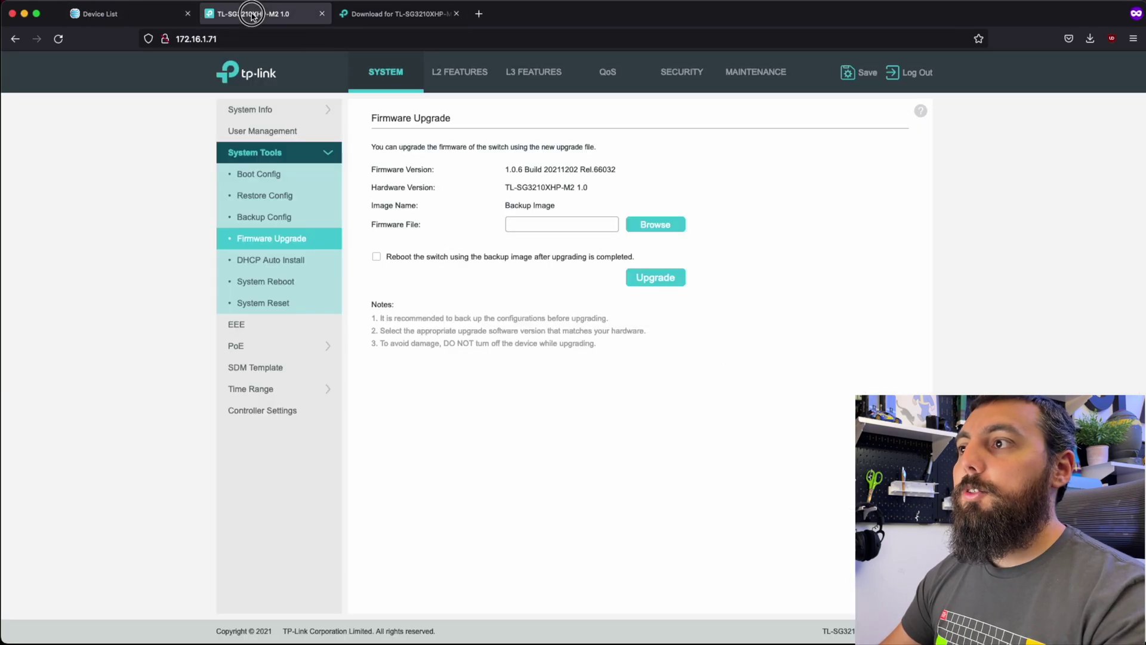
pyautogui.click(558, 225)
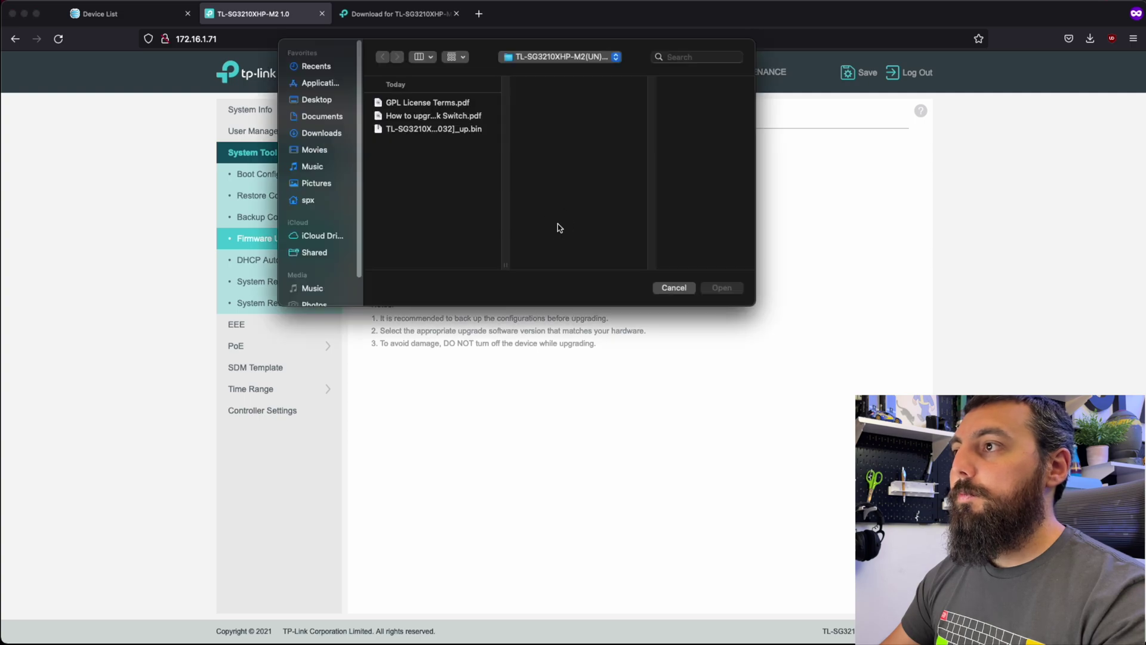
pyautogui.click(674, 288)
pyautogui.click(656, 224)
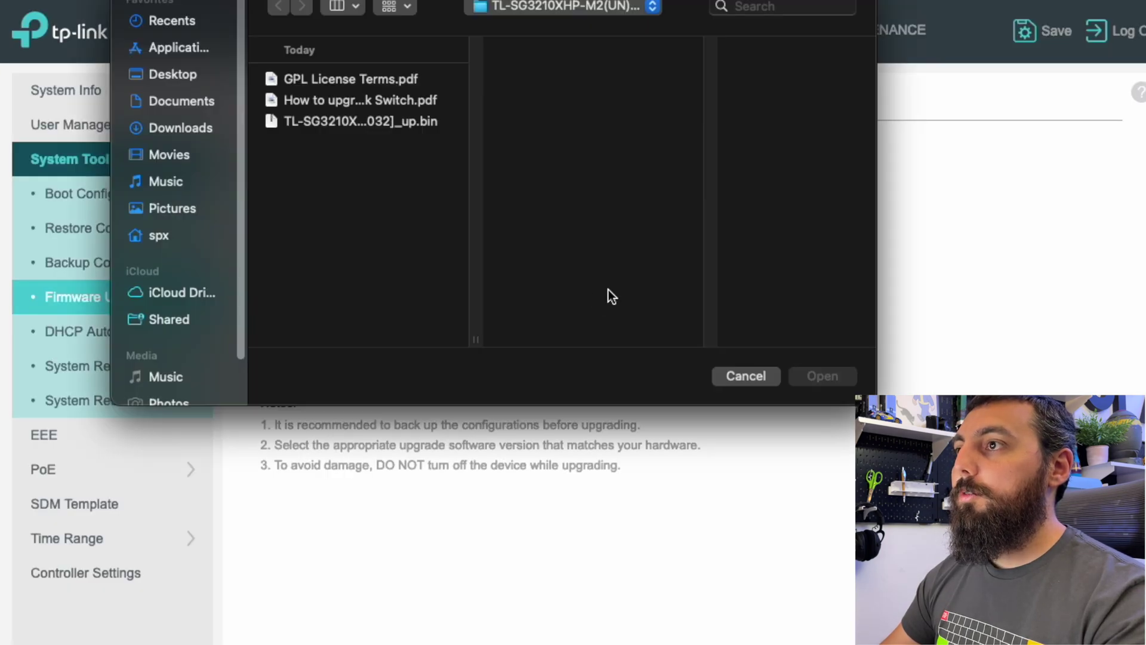
# Choose the .bin image from the extracted Downloads folder and start the upgrade with reboot enabled.
pyautogui.click(172, 129)
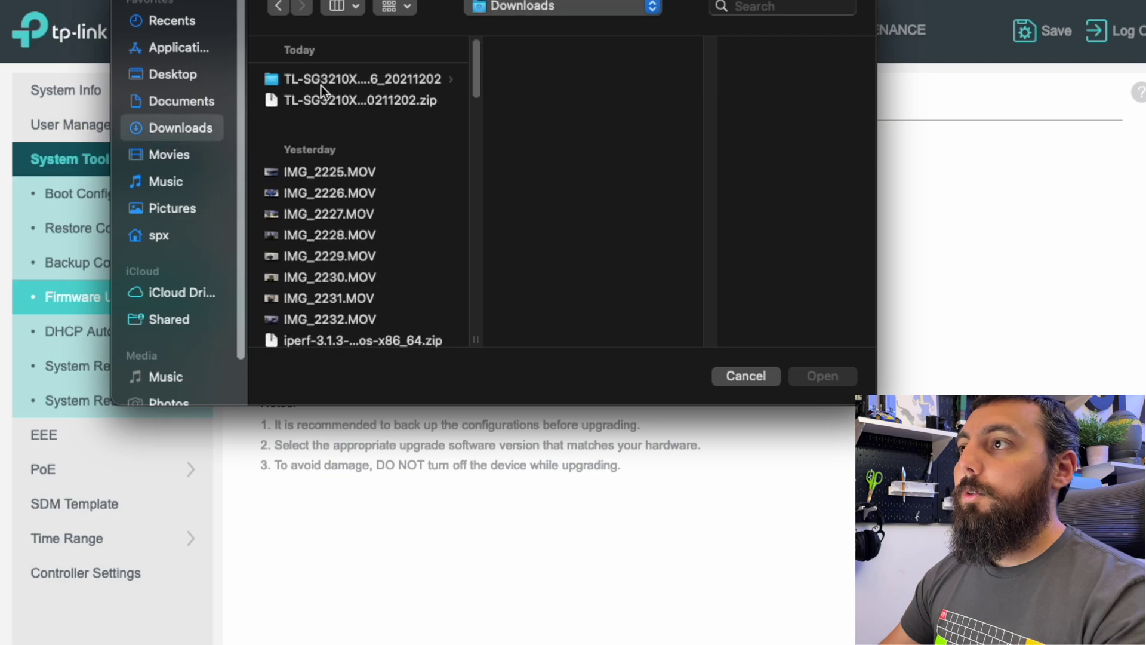
pyautogui.click(338, 80)
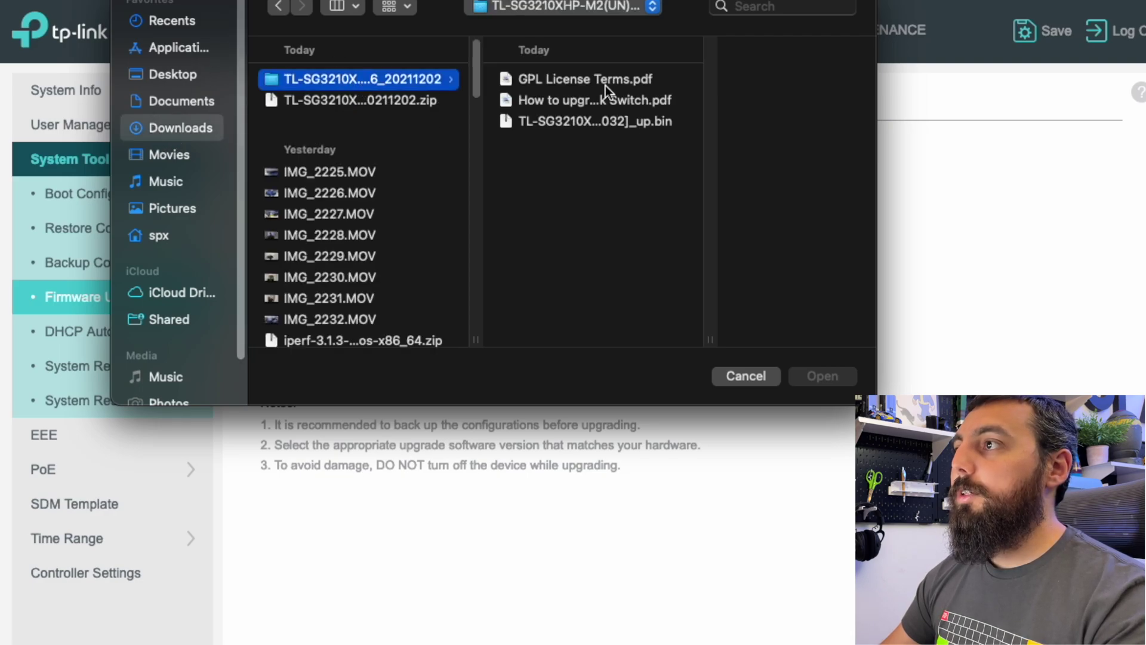
pyautogui.click(597, 122)
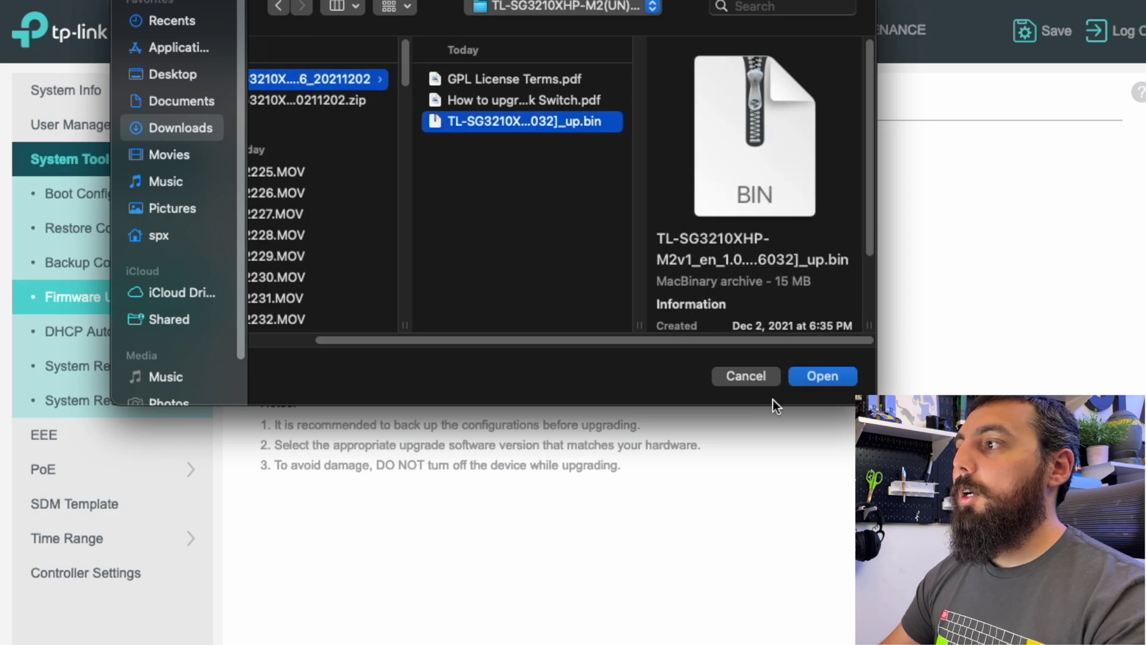
pyautogui.click(840, 381)
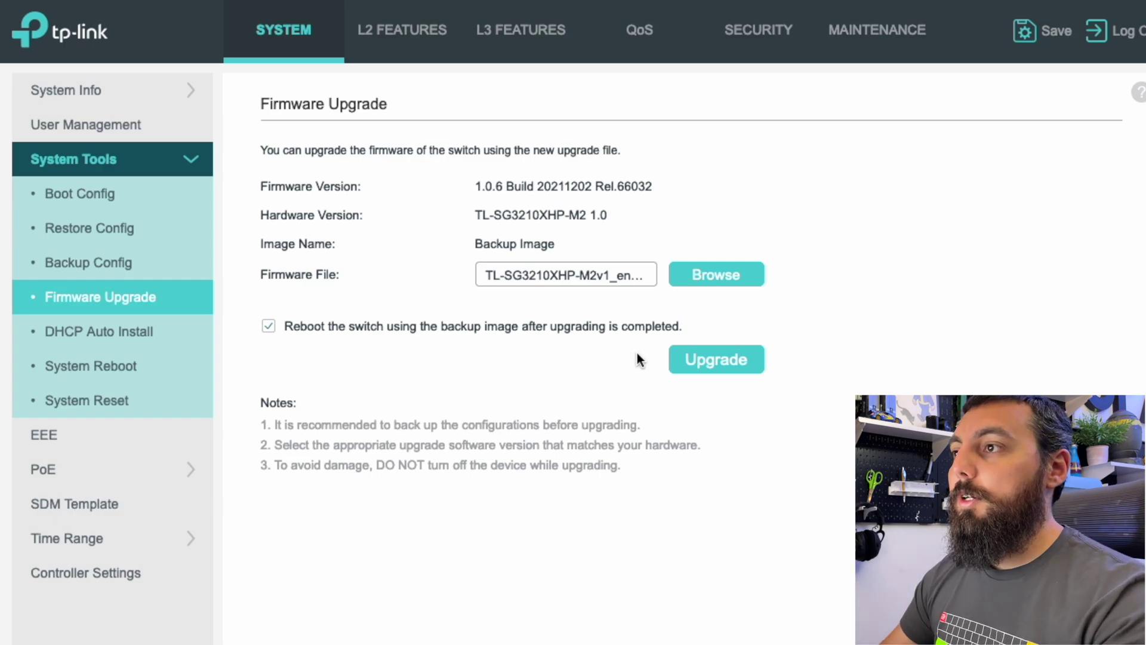
pyautogui.click(708, 370)
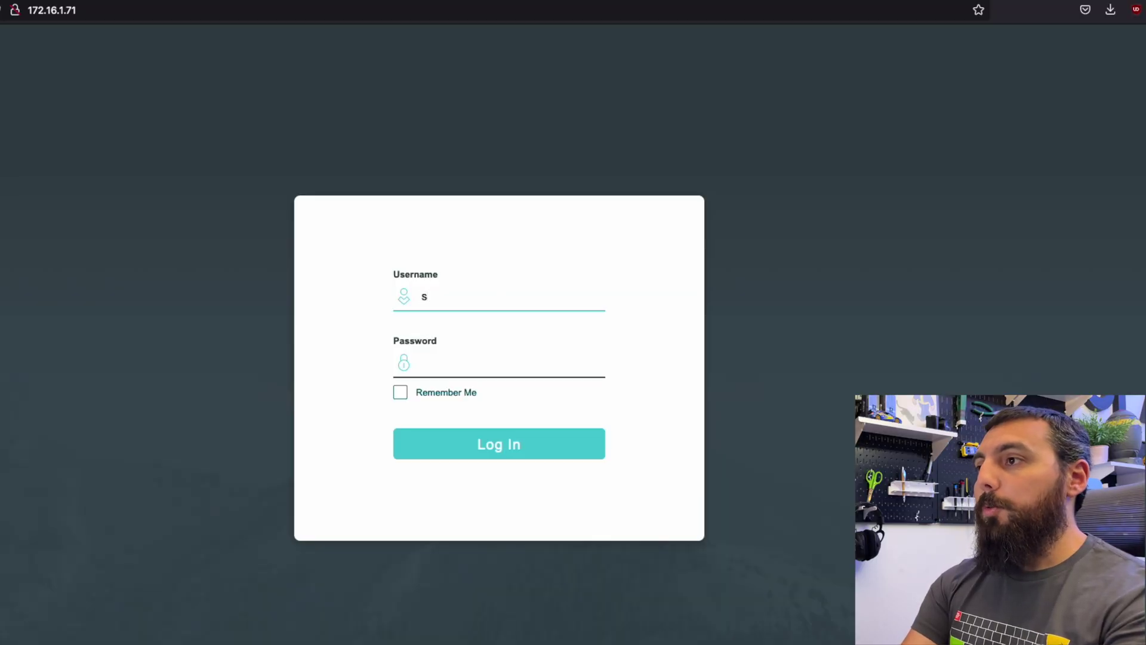
# Enter the account password and log back into the switch.
pyautogui.click(425, 363)
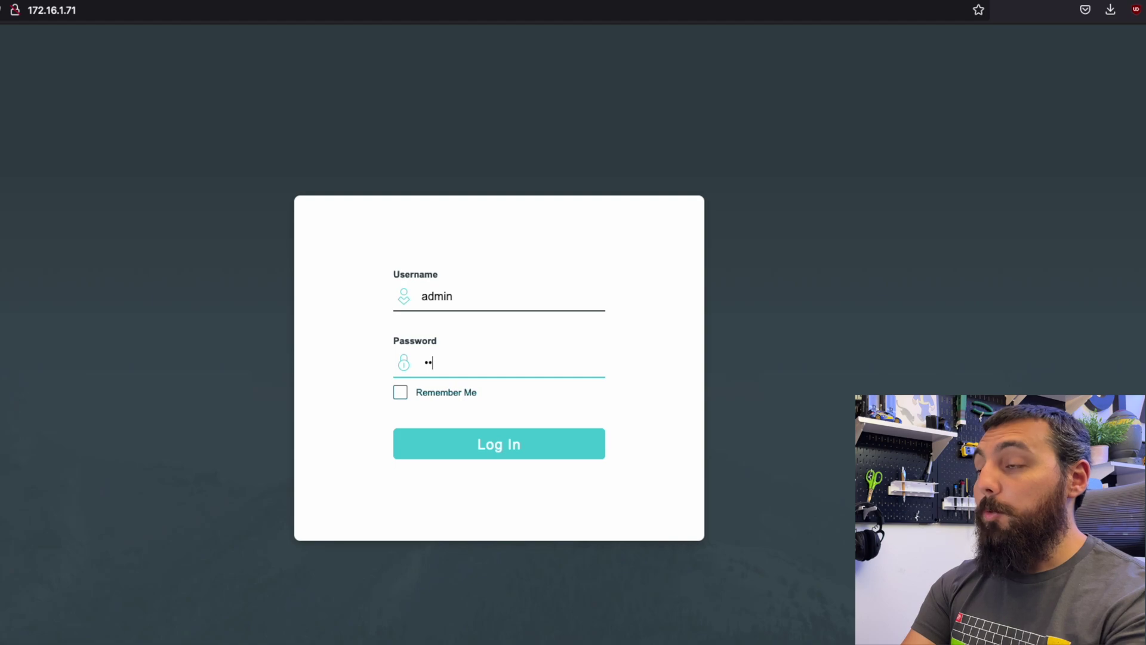
pyautogui.press('Return')
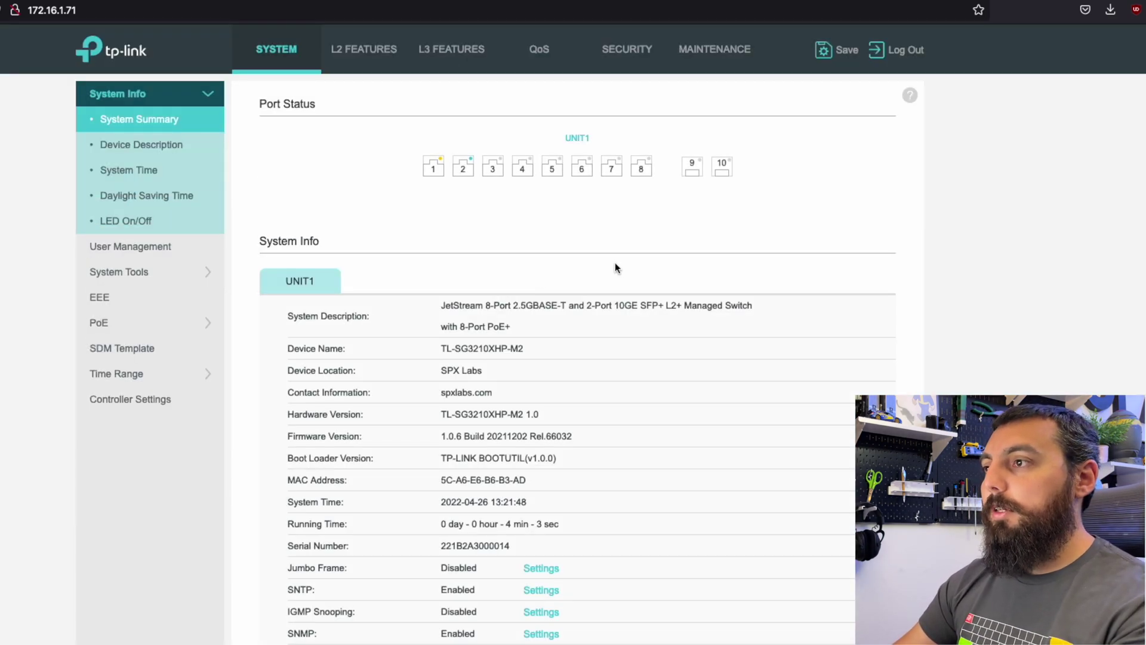
pyautogui.tripleClick(308, 371)
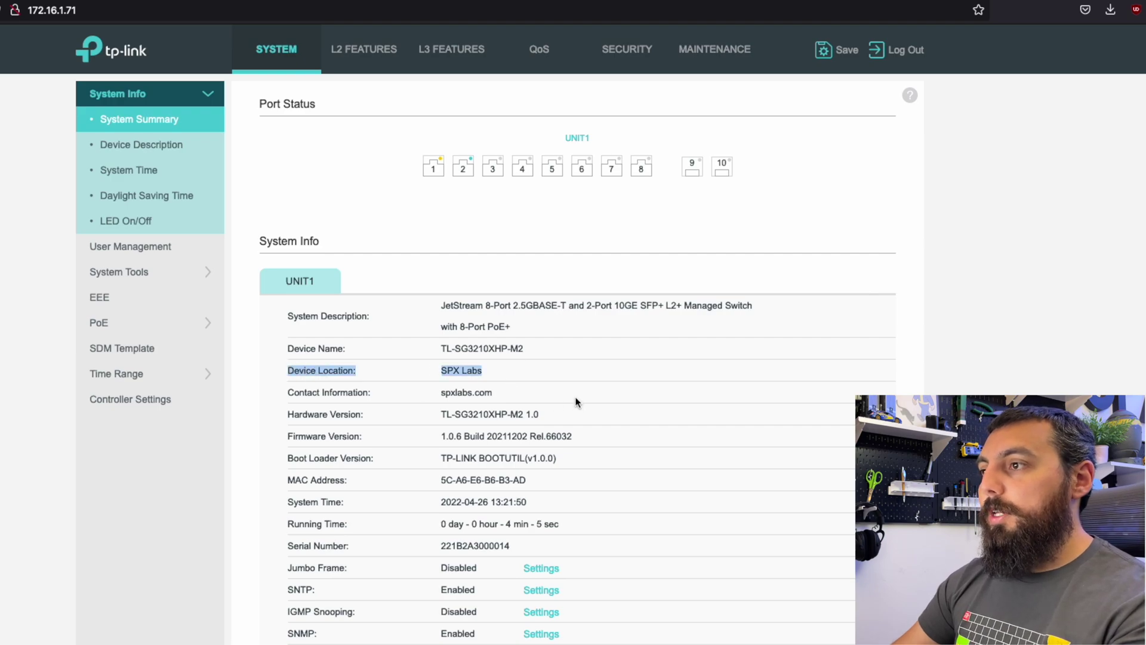
pyautogui.tripleClick(291, 392)
pyautogui.click(604, 412)
pyautogui.scroll(-2, 606, 418)
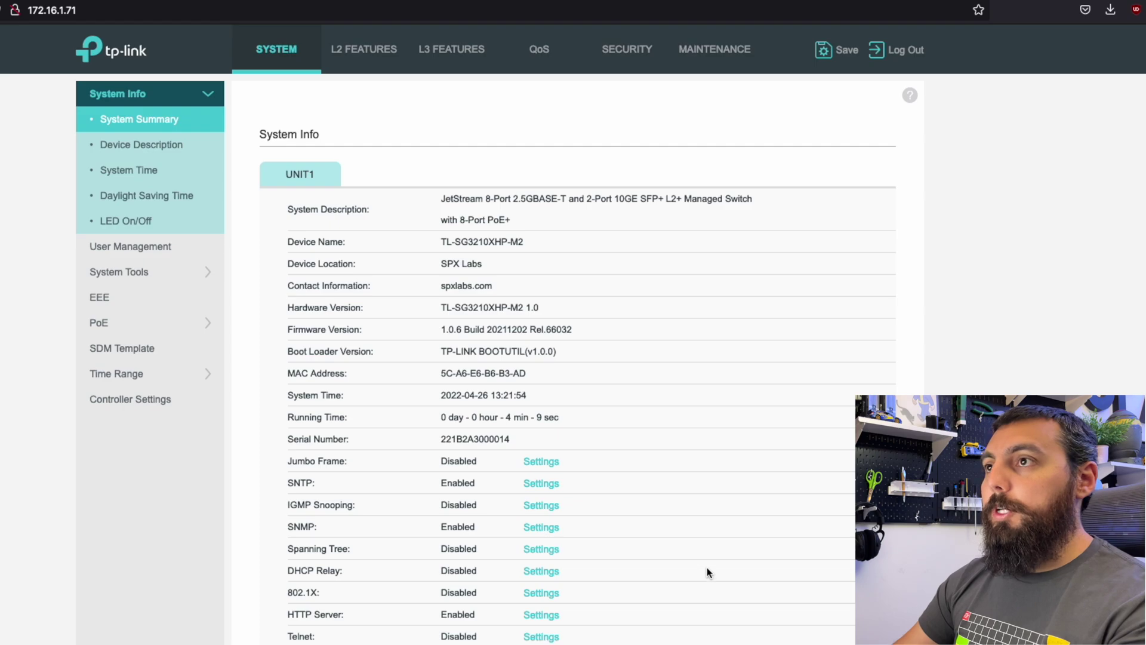
pyautogui.scroll(2, 708, 567)
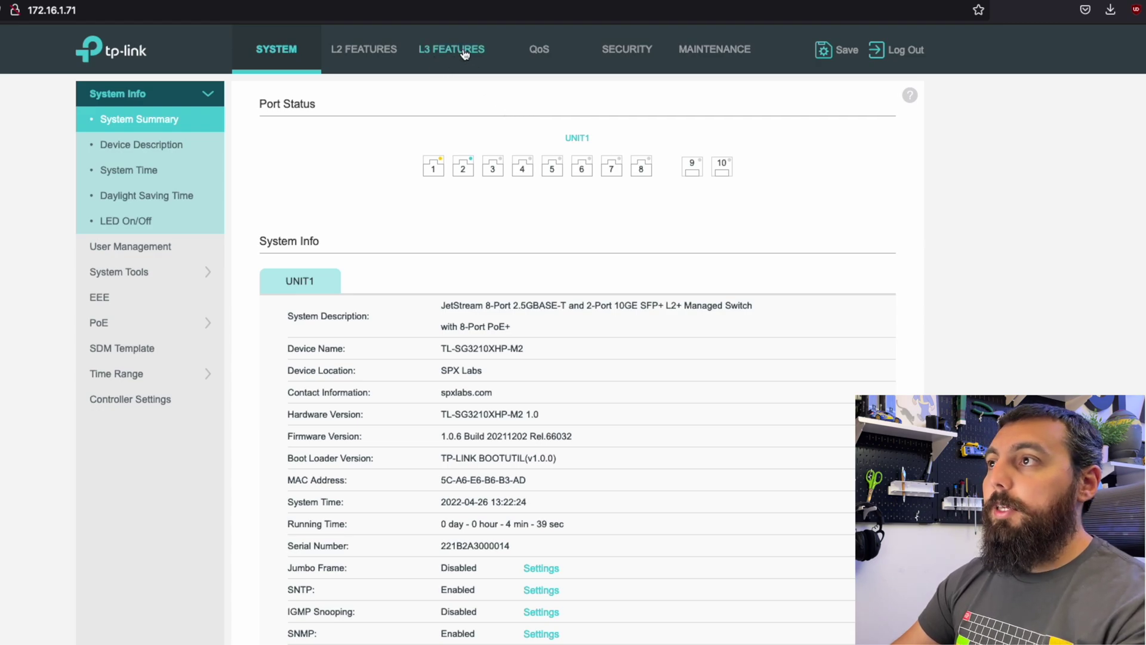
# Open L3 Features > ARP Table and highlight the entries 172.16.1.254 and 172.16.1.64.
pyautogui.click(463, 55)
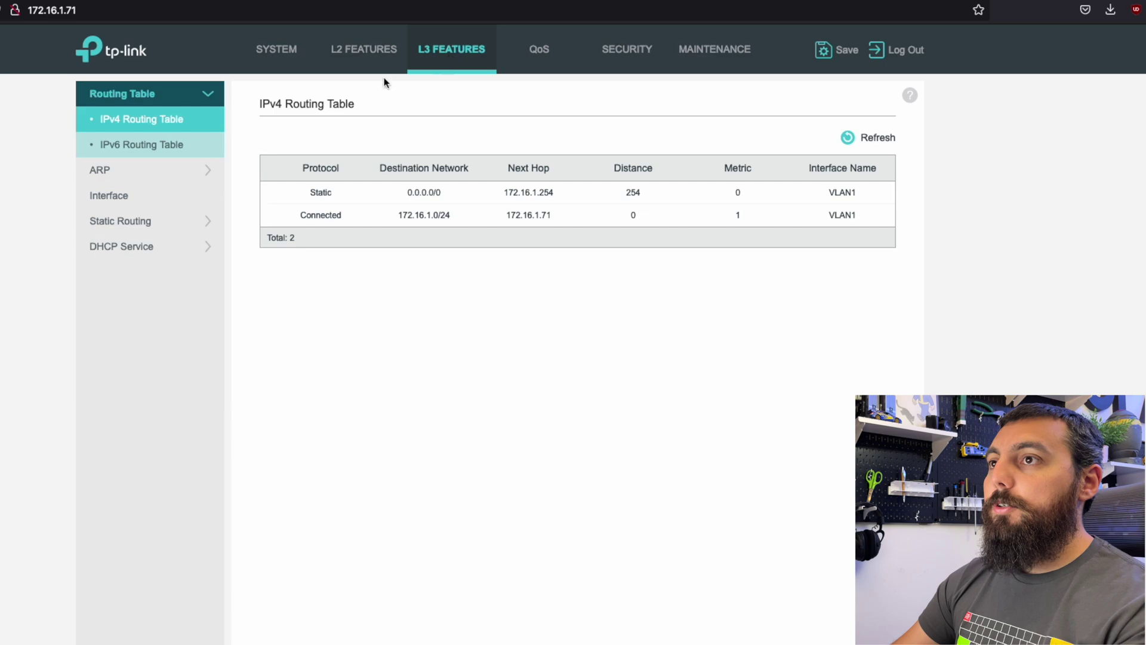
pyautogui.click(106, 176)
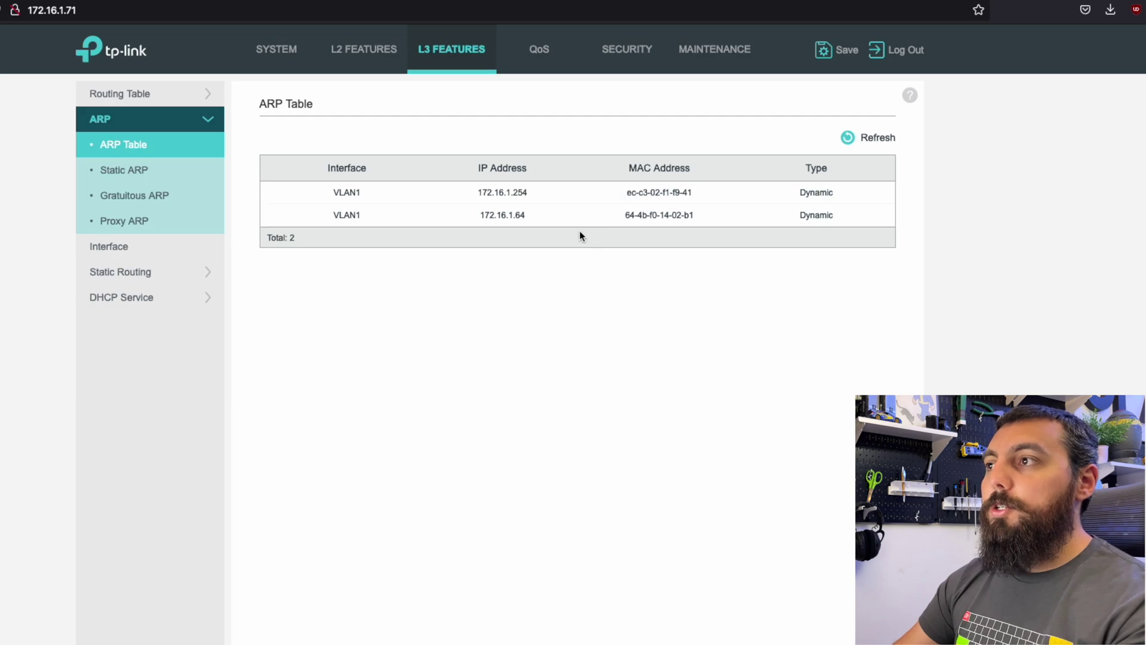
pyautogui.moveTo(546, 195); pyautogui.dragTo(467, 196)
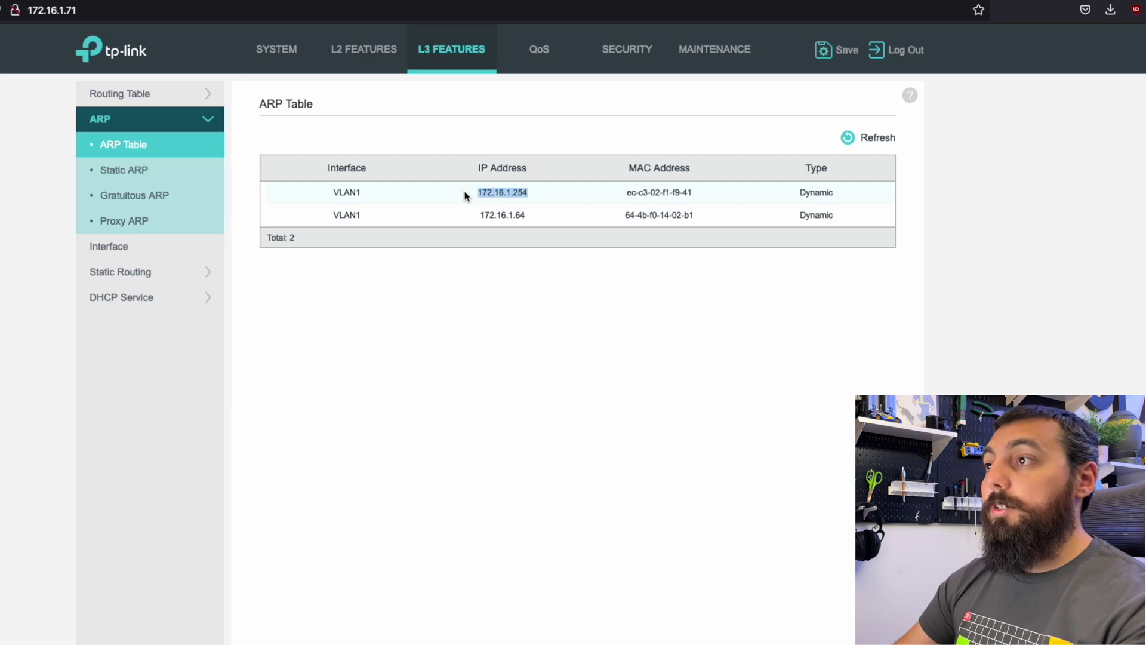
pyautogui.moveTo(545, 224); pyautogui.dragTo(465, 218)
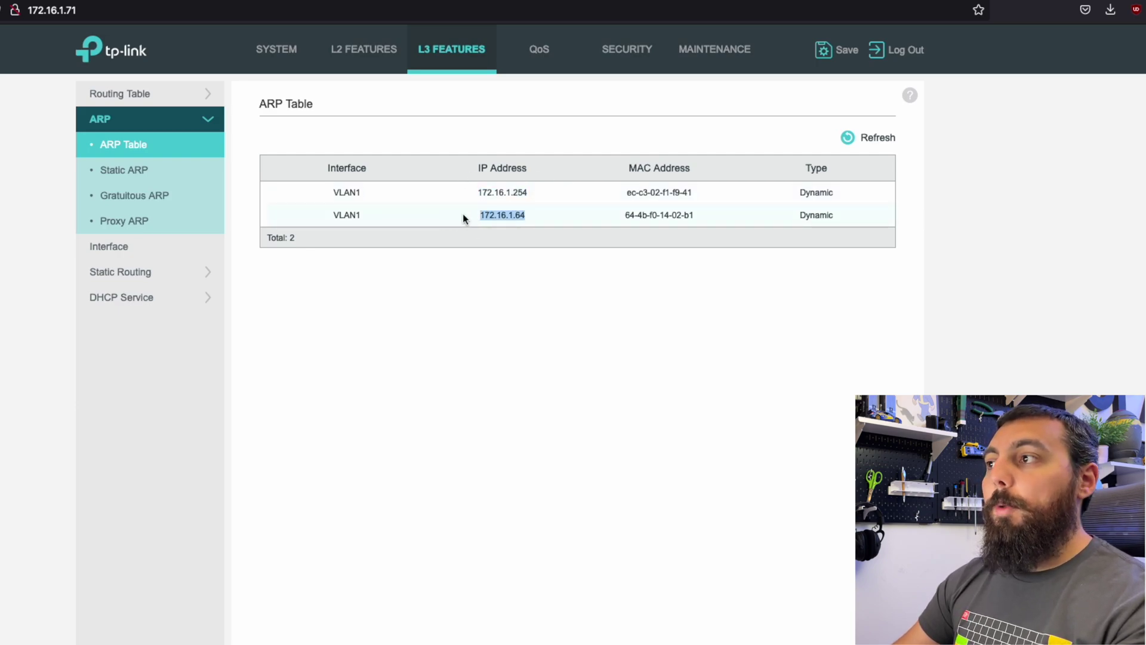
pyautogui.click(559, 221)
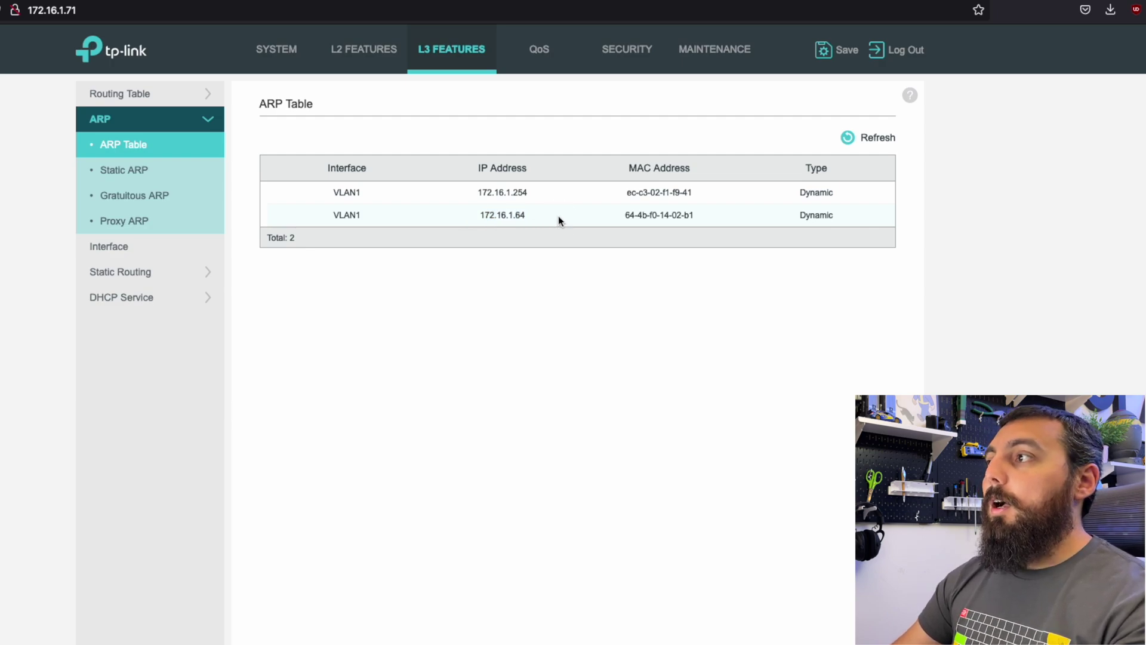